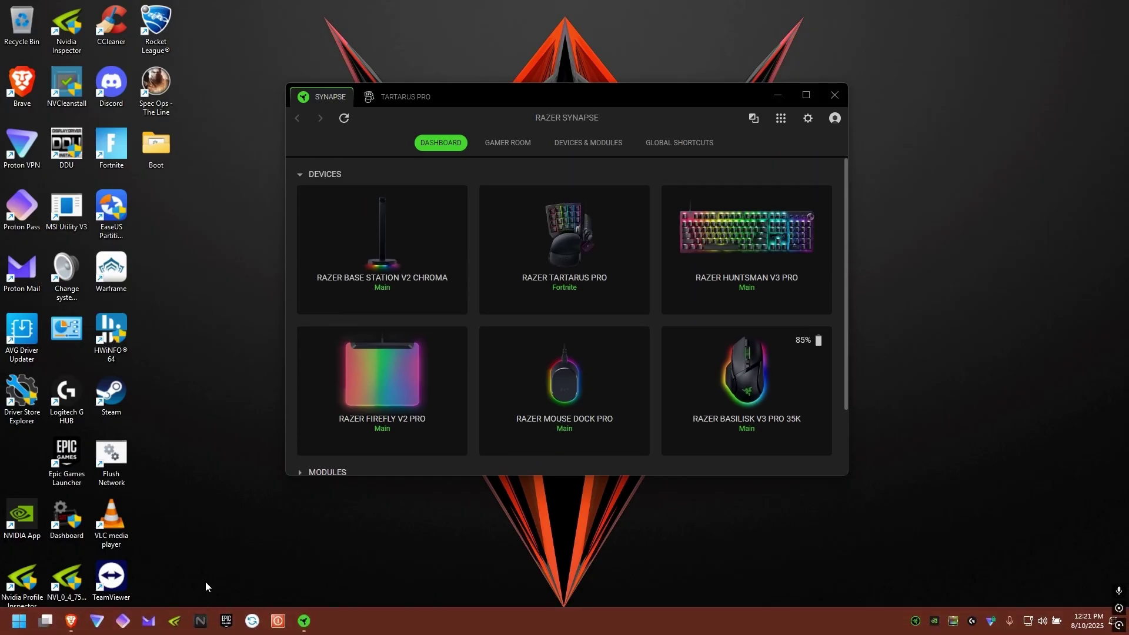
# Step: Switch to the Brave browser and skim the Tools for Windows page on uwe-sieber.de
pyautogui.click(75, 628)
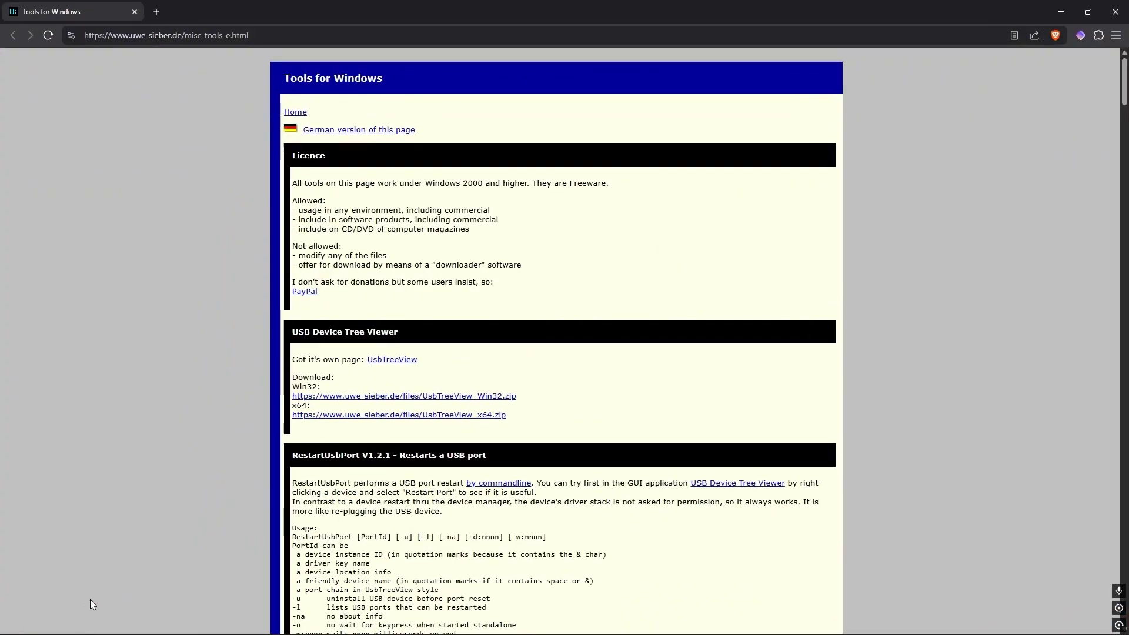
pyautogui.scroll(-2, 638, 441)
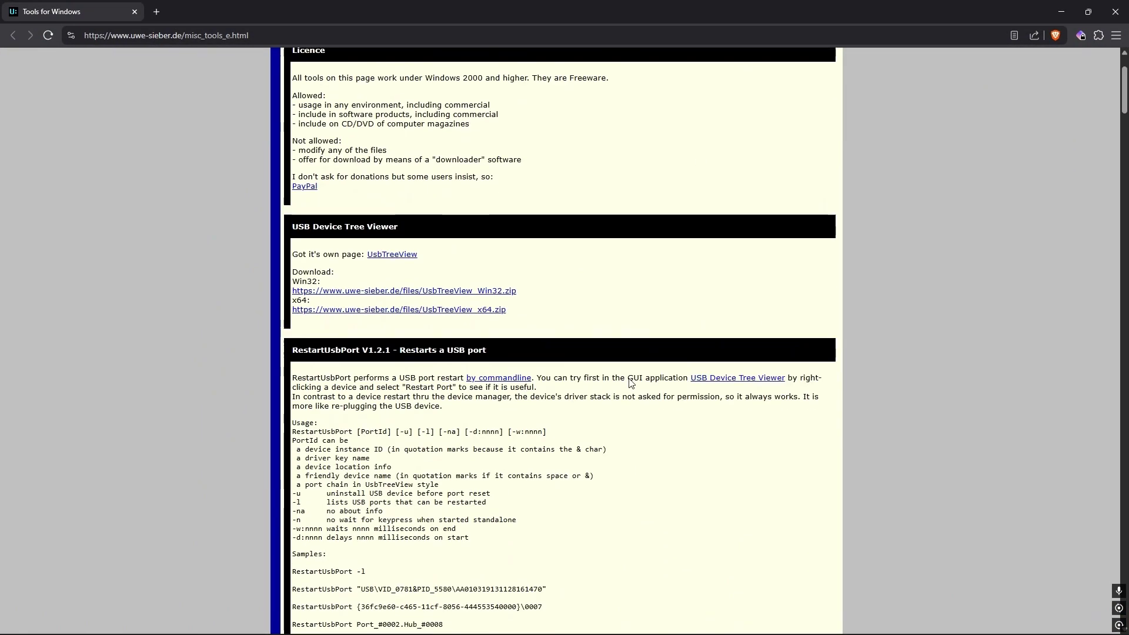
pyautogui.scroll(2, 642, 428)
pyautogui.scroll(-15, 638, 379)
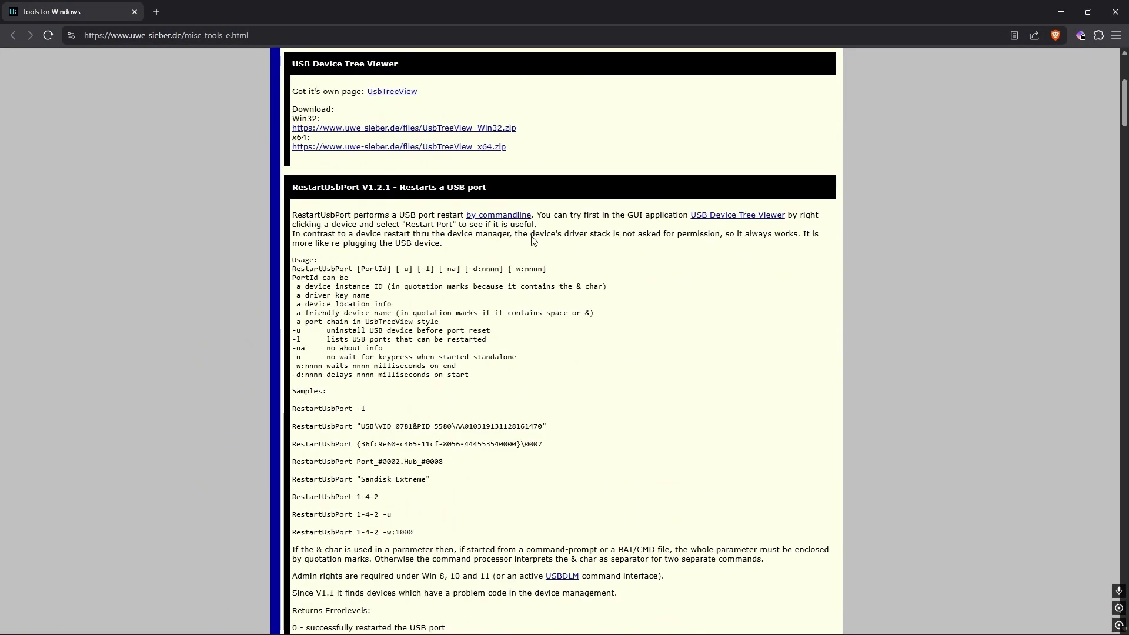
pyautogui.scroll(-20, 353, 310)
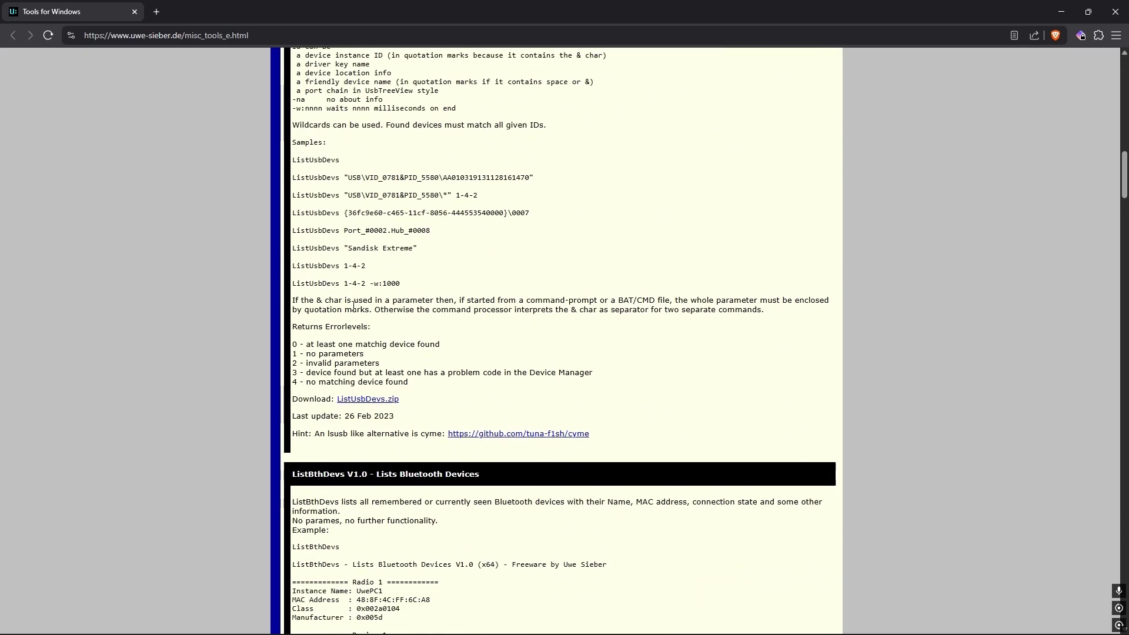
pyautogui.scroll(-2, 356, 311)
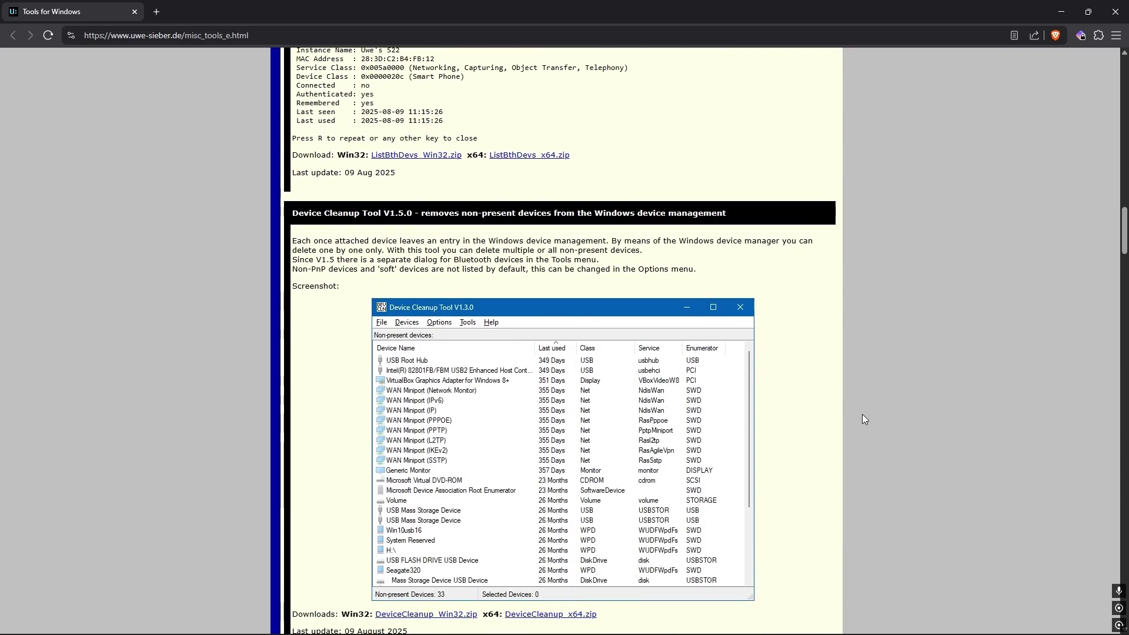
pyautogui.scroll(20, 864, 402)
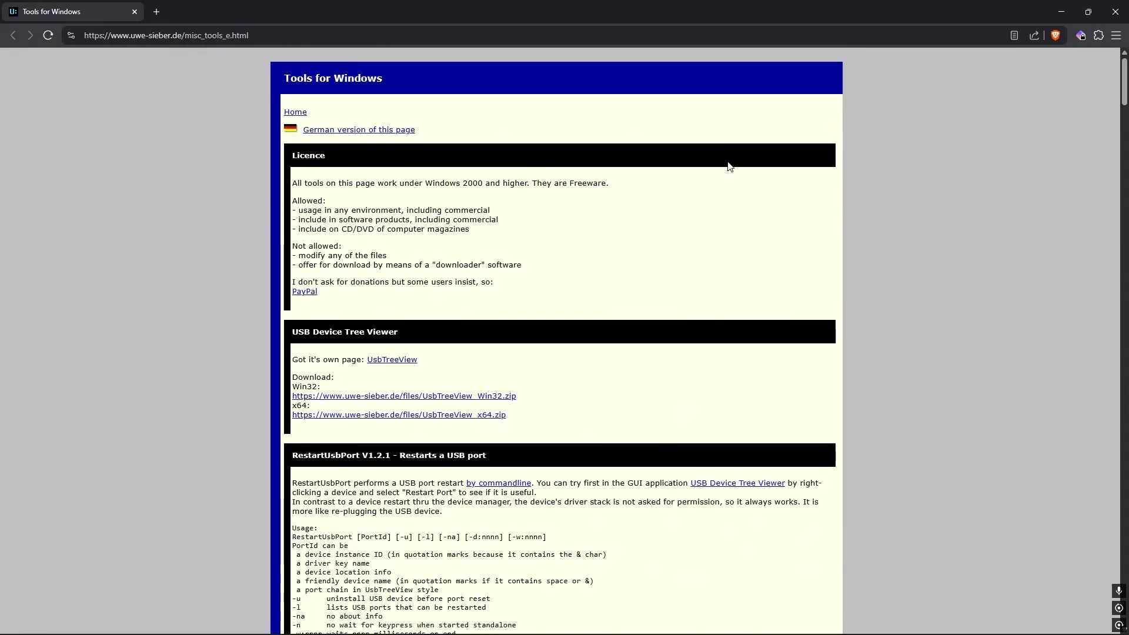
# Step: Highlight the full address of the Tools for Windows page, then clear the selection
pyautogui.click(283, 32)
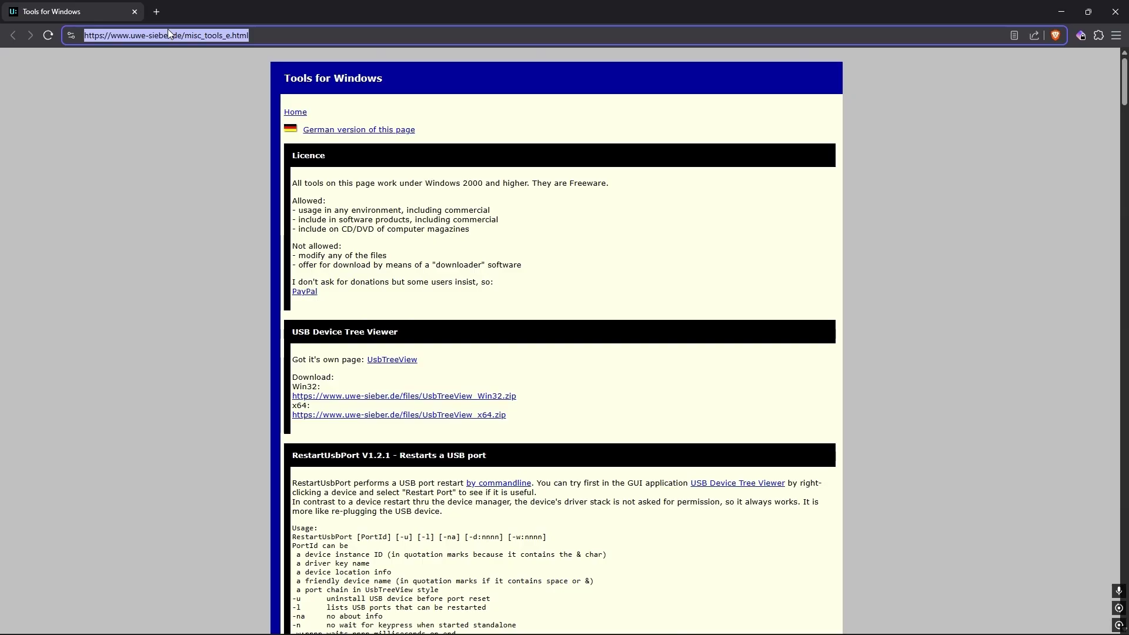
pyautogui.click(269, 40)
pyautogui.hotkey('ctrl', 'shift', 'Left')
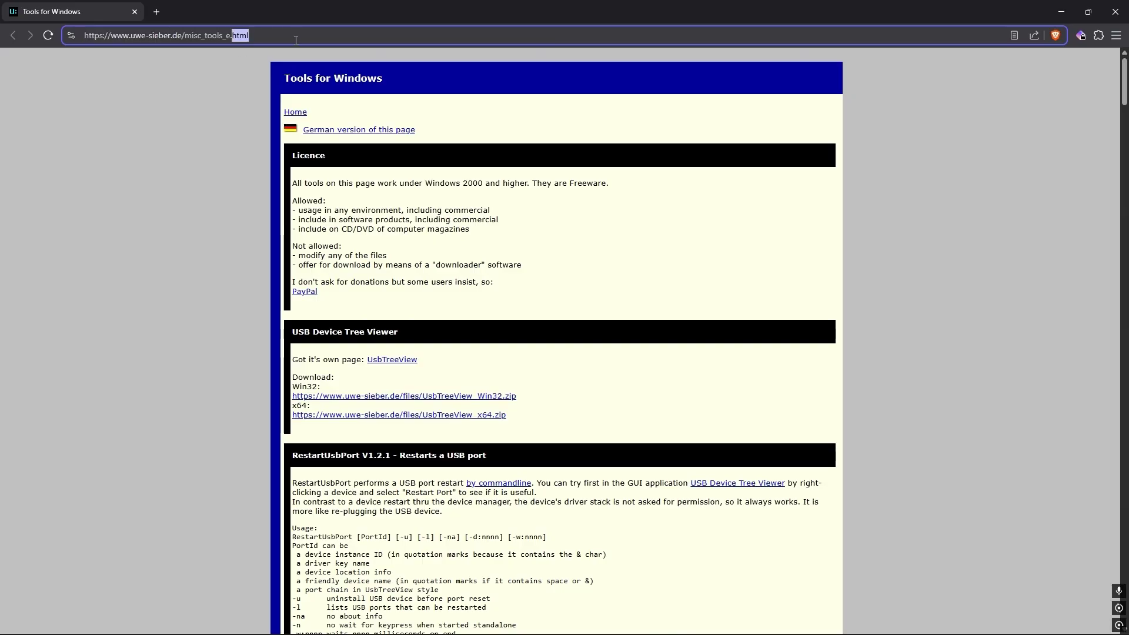
pyautogui.hotkey('shift', 'Home')
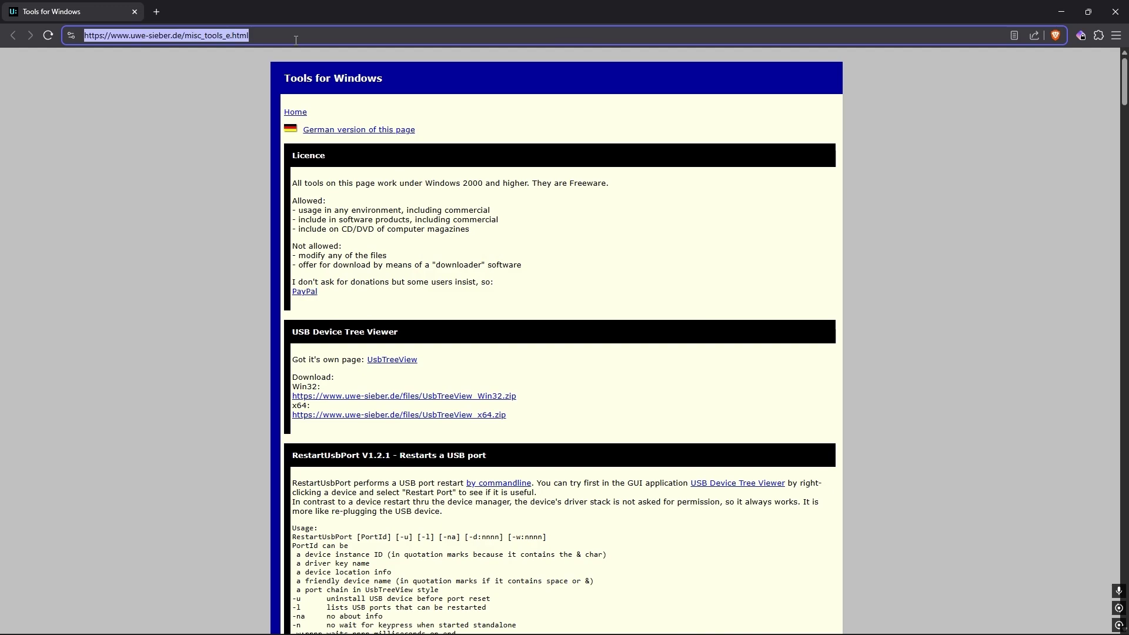
pyautogui.click(140, 30)
pyautogui.click(355, 182)
# Step: Find the Device Cleanup Tool V1.5.0 section on the page and examine its description and screenshot
pyautogui.scroll(-1, 989, 209)
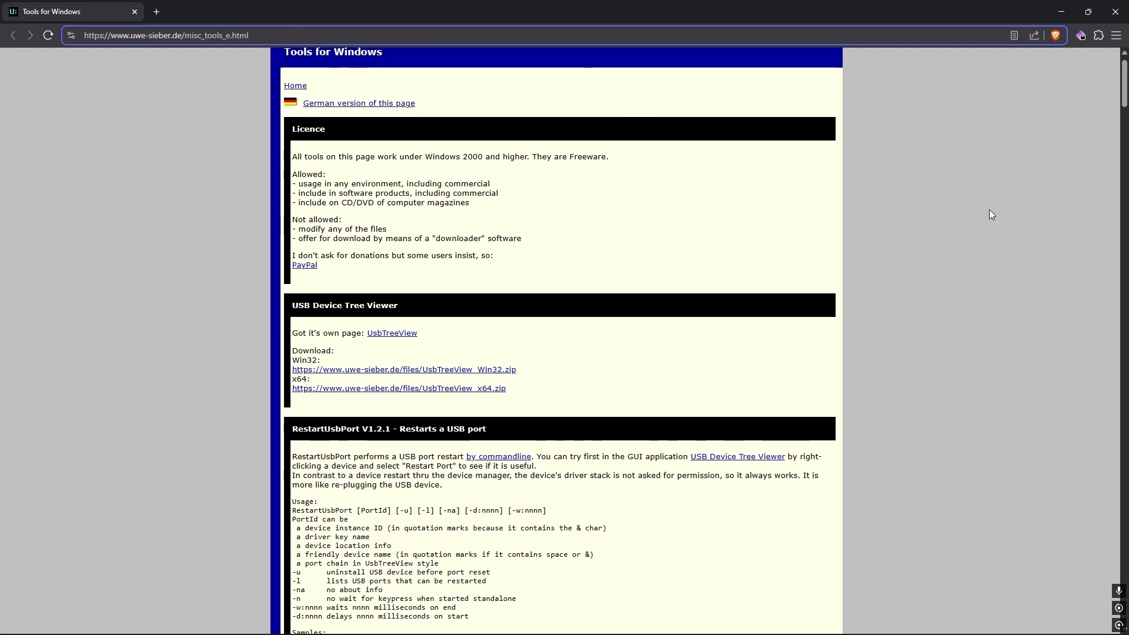
pyautogui.scroll(1, 989, 209)
pyautogui.scroll(-6, 562, 194)
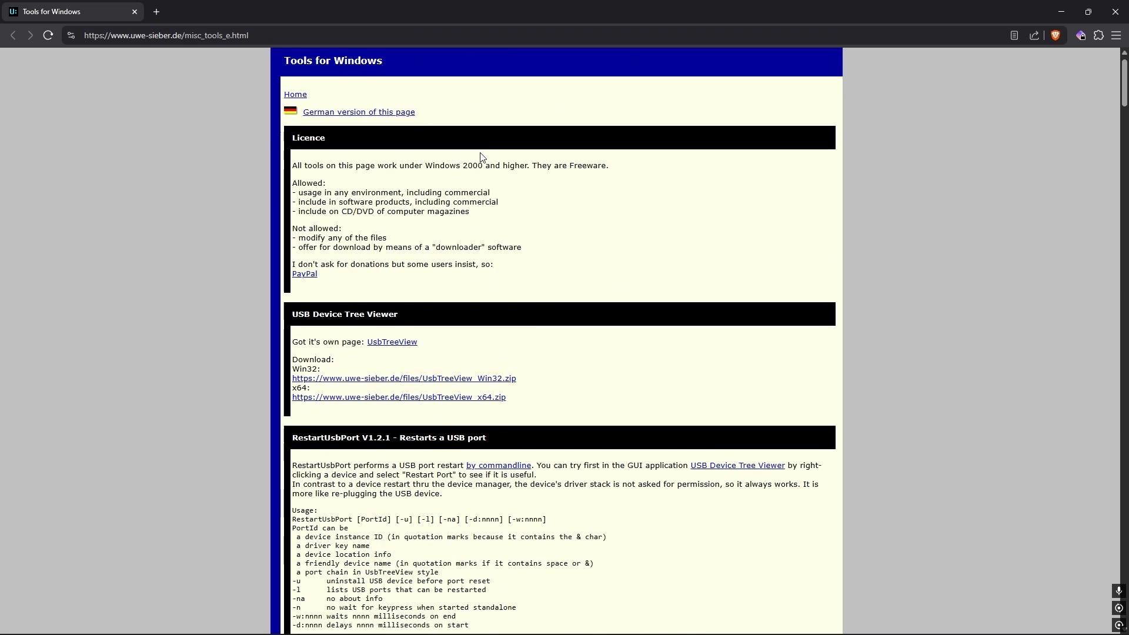
pyautogui.scroll(-14, 480, 157)
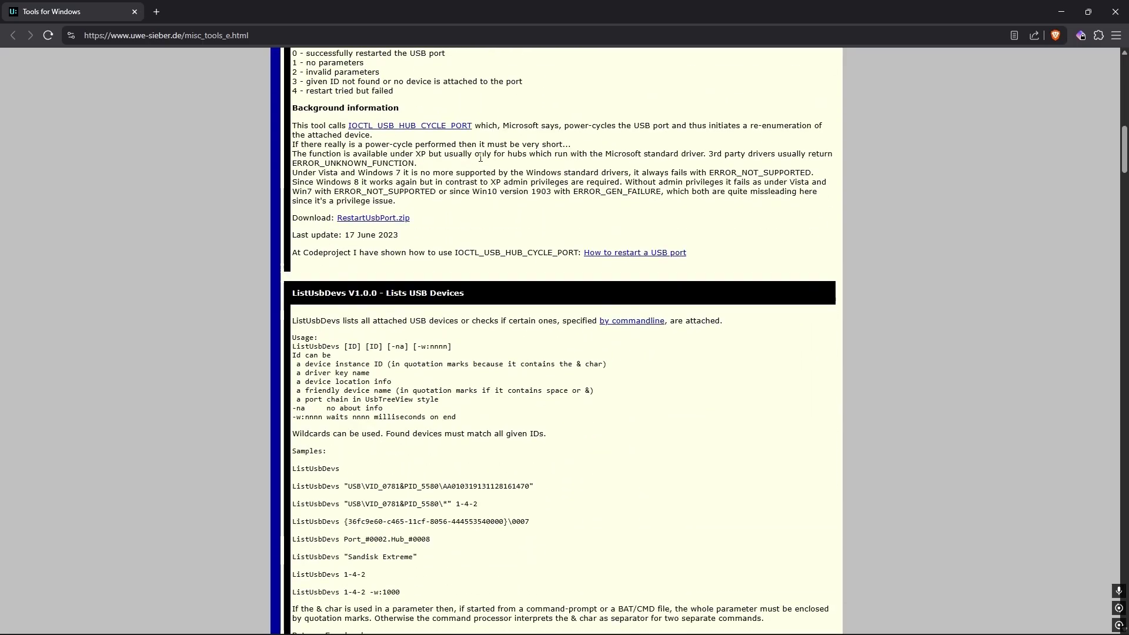
pyautogui.scroll(-11, 481, 157)
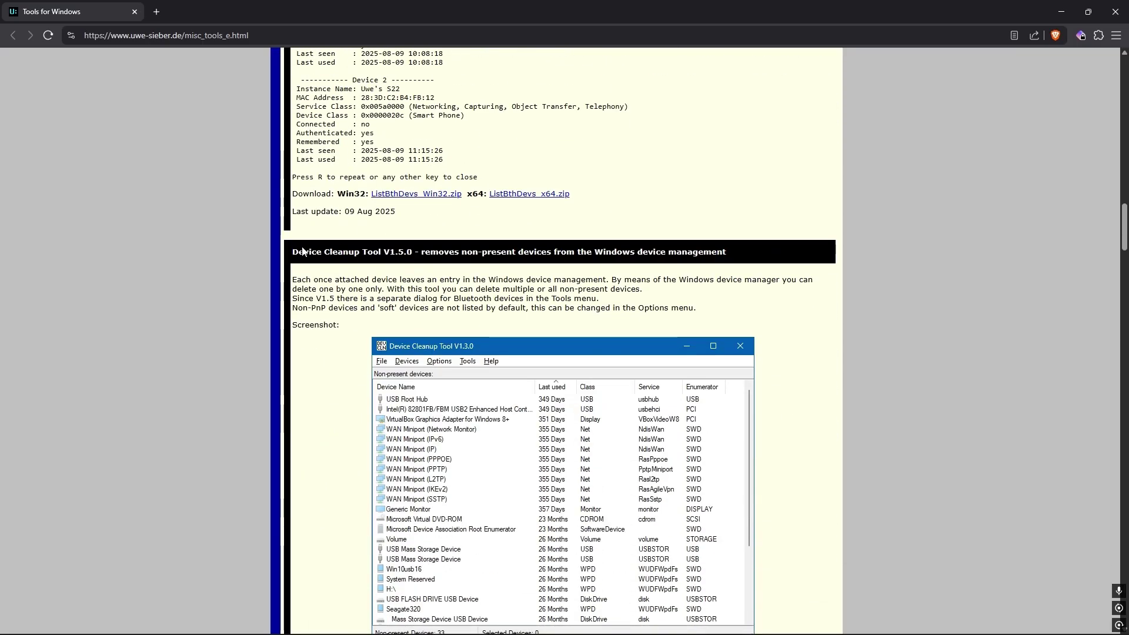
pyautogui.moveTo(290, 254); pyautogui.dragTo(414, 261)
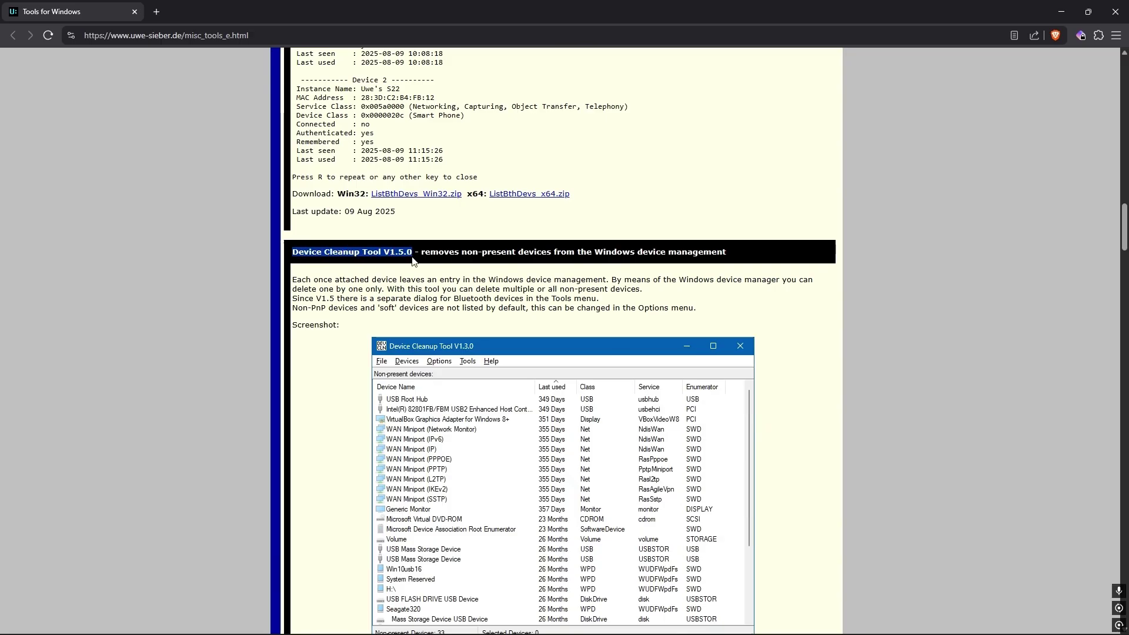
pyautogui.click(445, 286)
pyautogui.scroll(-3, 530, 291)
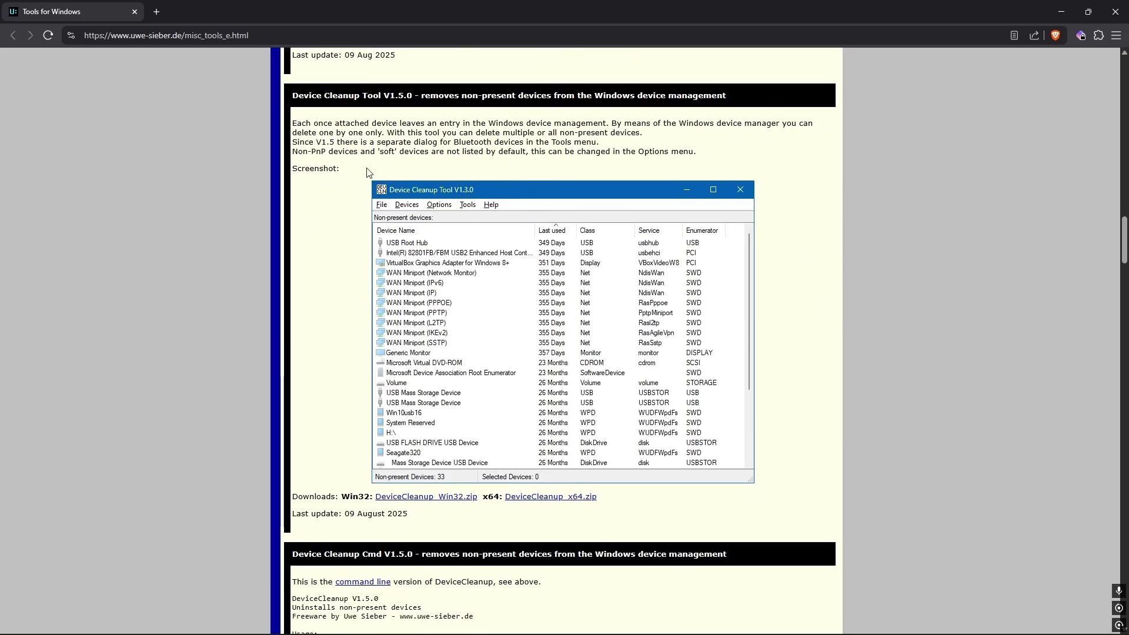
pyautogui.moveTo(369, 173); pyautogui.dragTo(618, 361)
pyautogui.click(860, 323)
# Step: Download the x64 version of Device Cleanup Tool, DeviceCleanup_x64.zip, into the Downloads folder
pyautogui.scroll(-2, 718, 352)
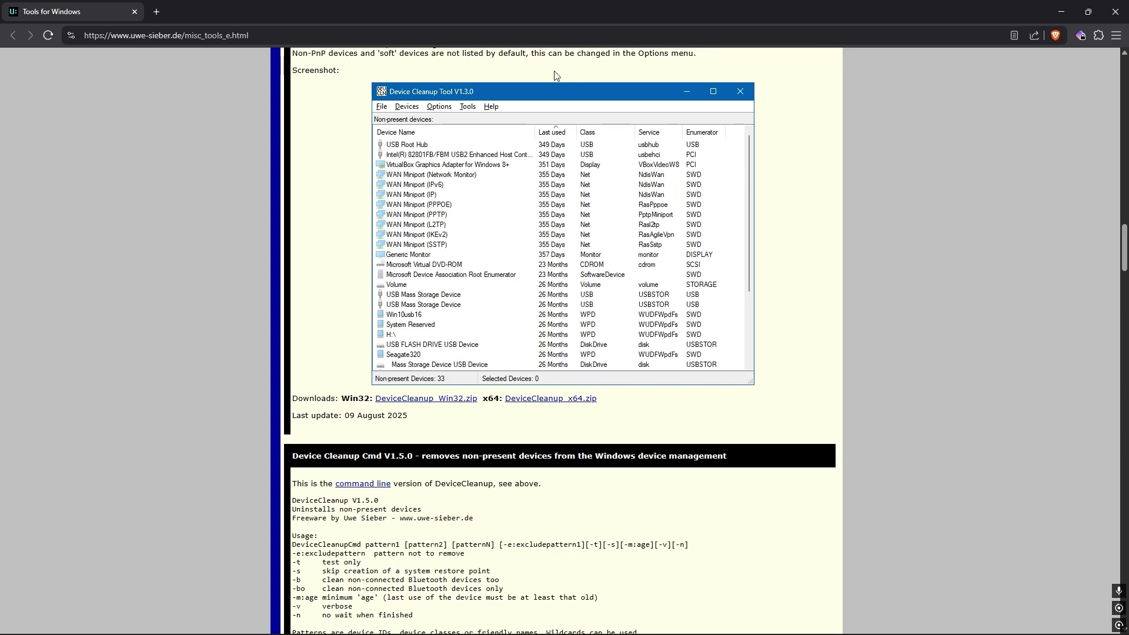
pyautogui.moveTo(485, 399); pyautogui.dragTo(601, 402)
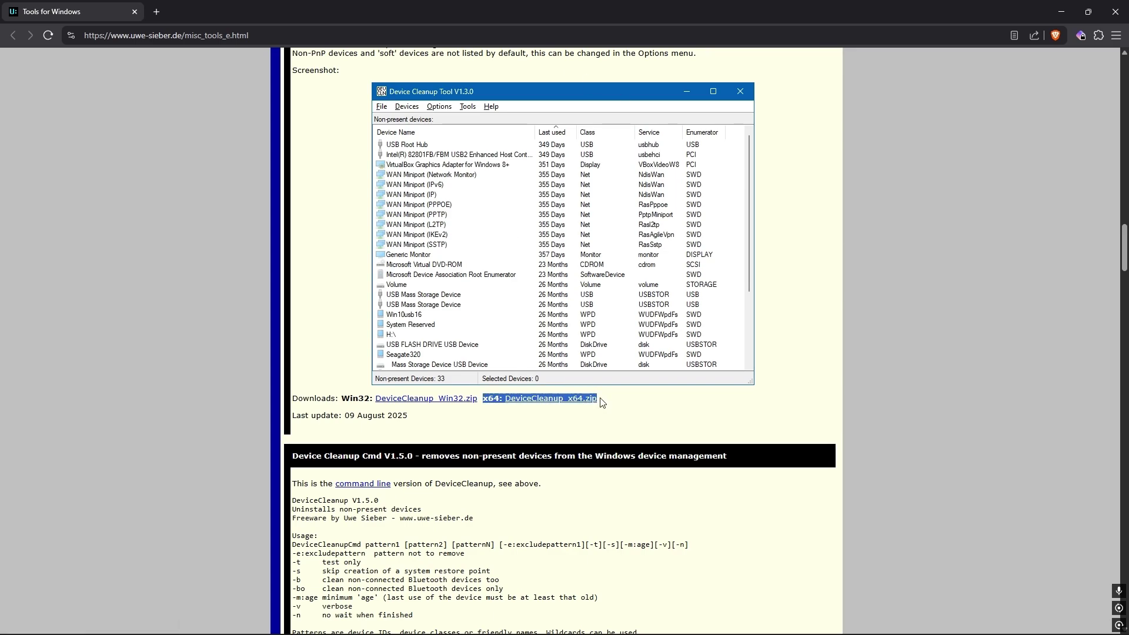
pyautogui.click(603, 403)
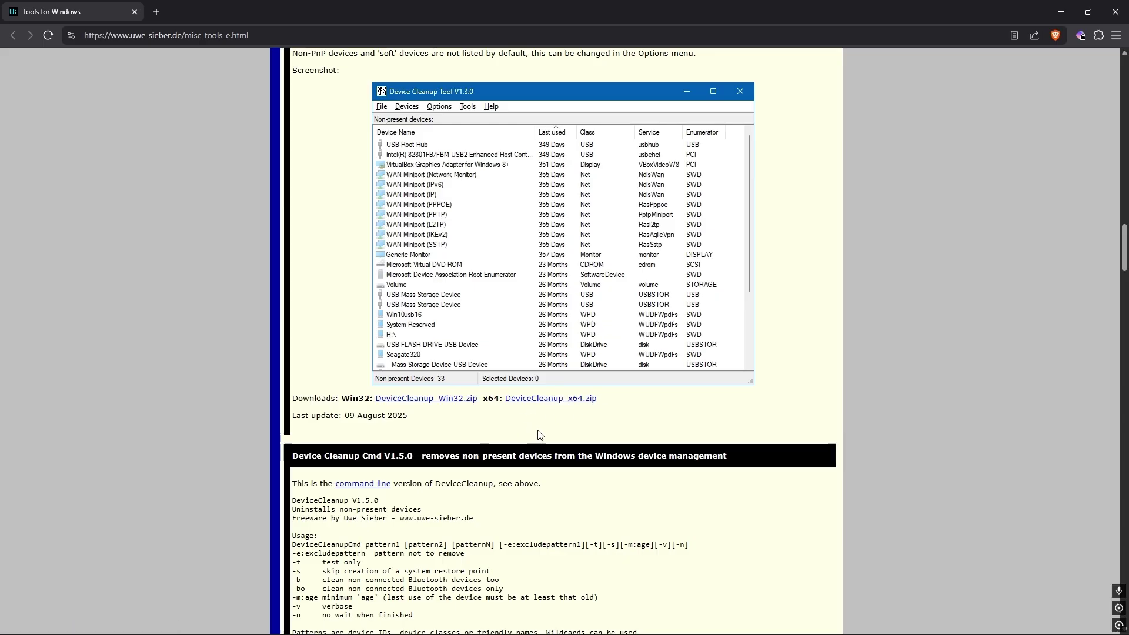
pyautogui.click(544, 405)
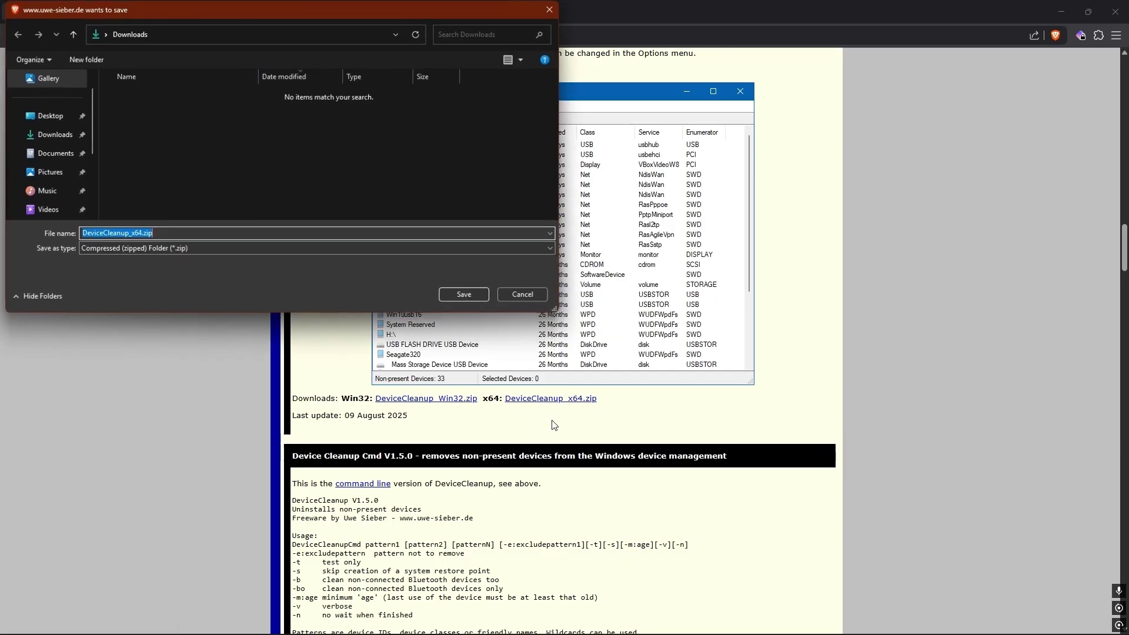
pyautogui.click(52, 135)
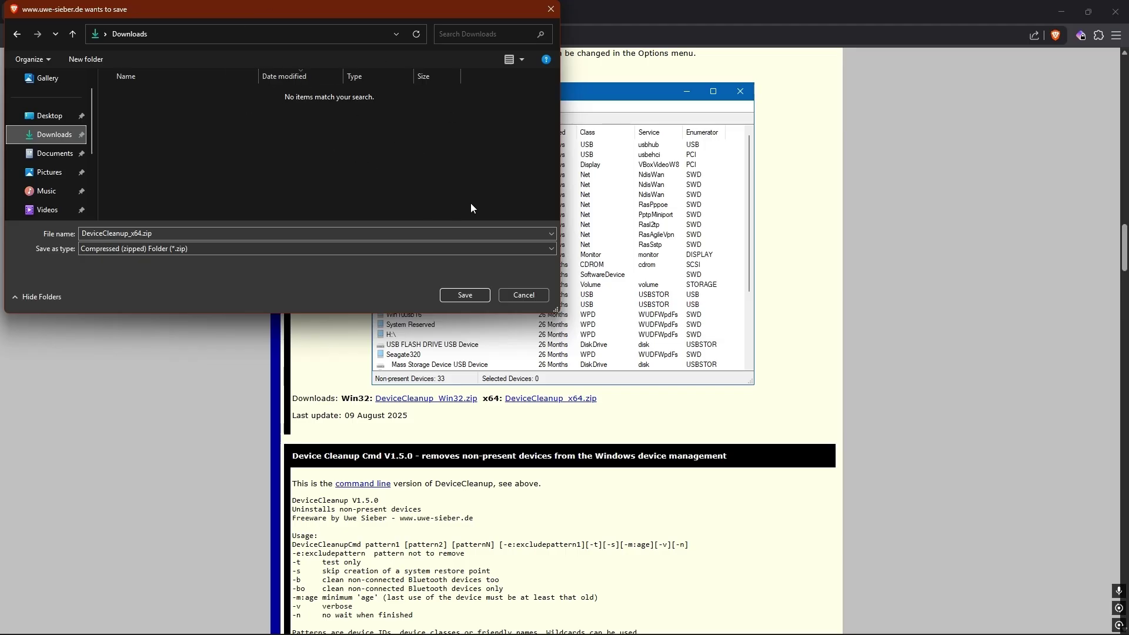
pyautogui.click(466, 295)
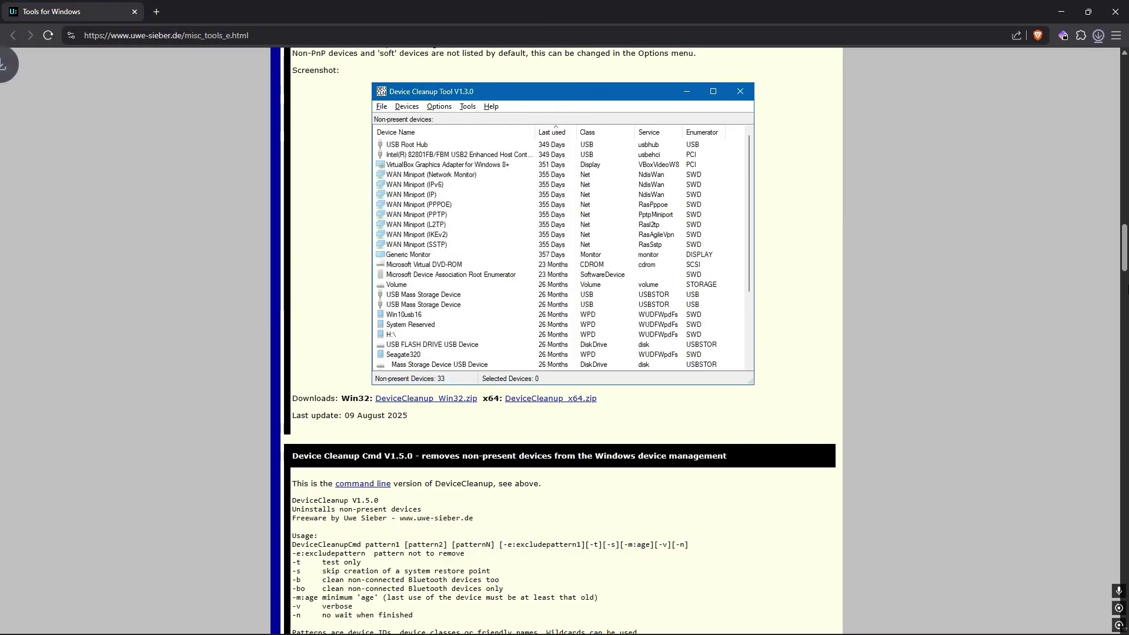
# Step: Check the browser's recent download history for DeviceCleanup_x64.zip and close the browser
pyautogui.click(1097, 36)
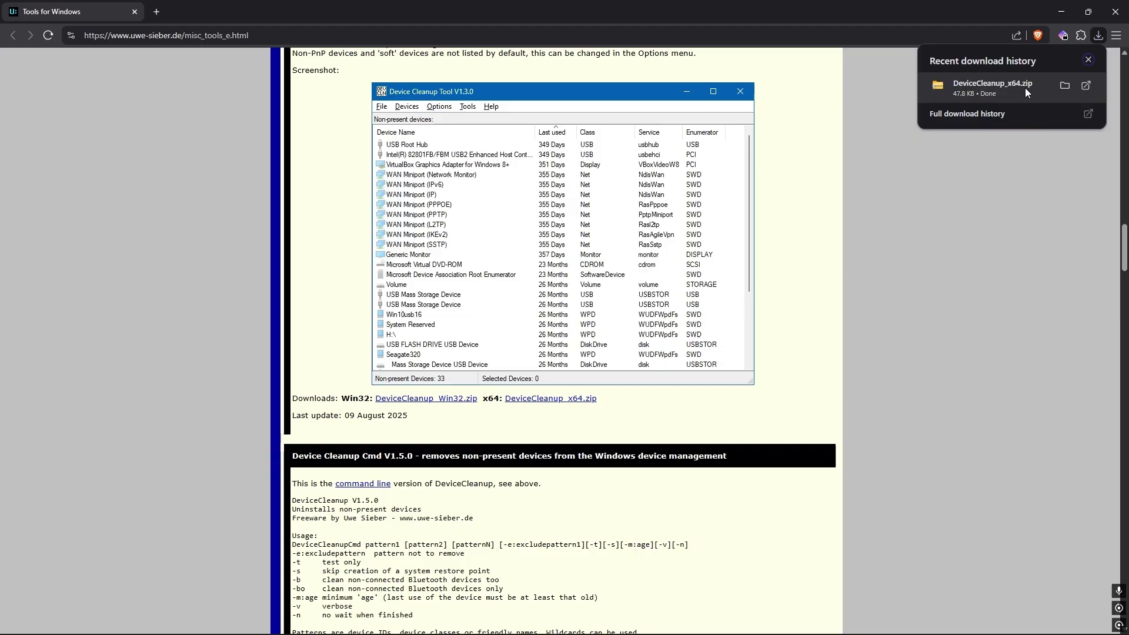
pyautogui.click(1032, 224)
pyautogui.click(1120, 20)
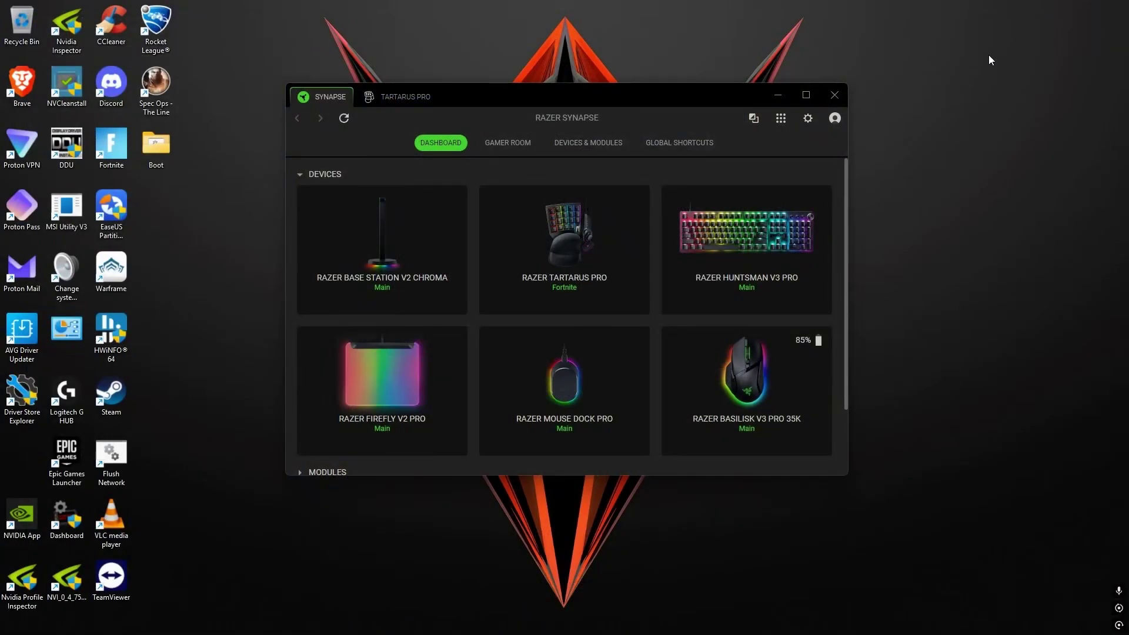
# Step: Arrange two File Explorer windows side by side, one on This PC and the other showing the Downloads folder
pyautogui.press('super+e')
pyautogui.press('super+Right')
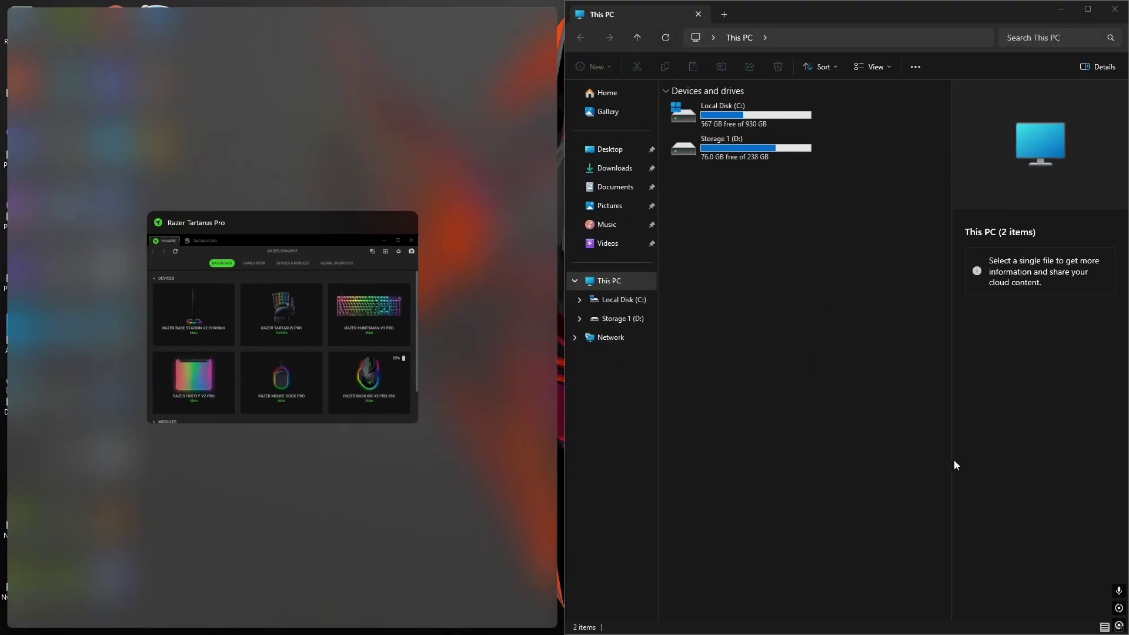
pyautogui.press('super+e')
pyautogui.moveTo(731, 106); pyautogui.dragTo(6, 176)
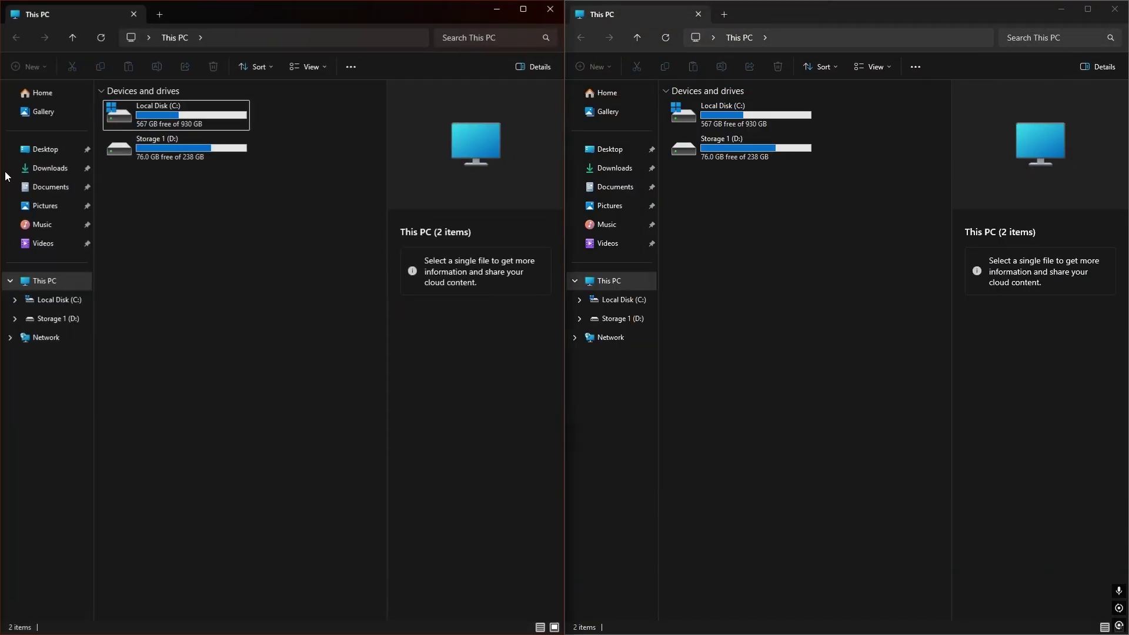
pyautogui.click(864, 268)
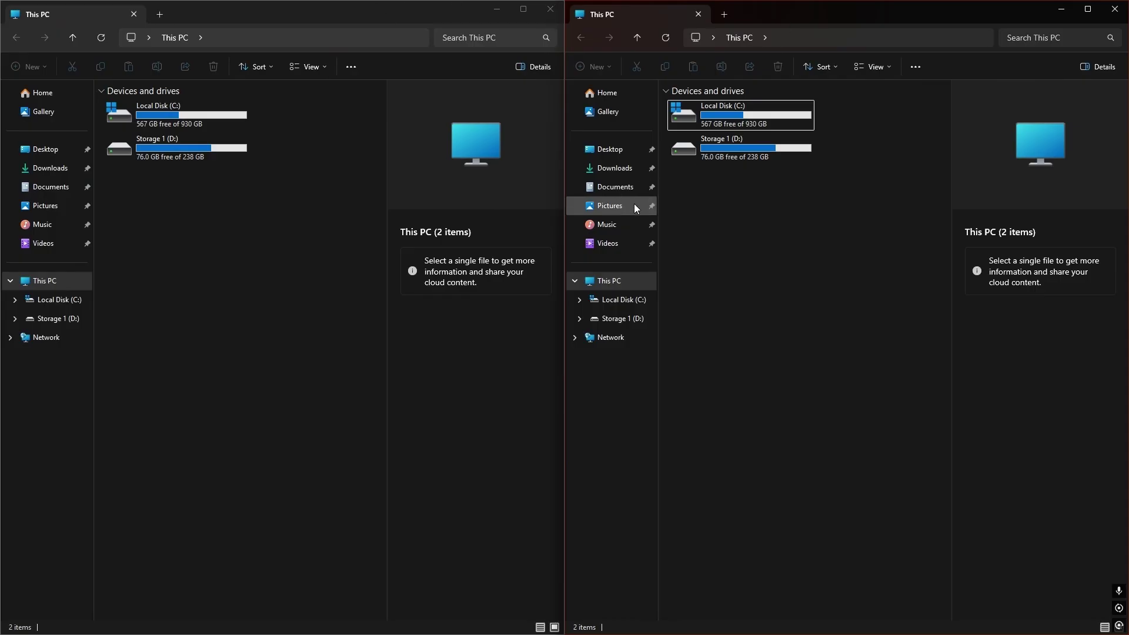
pyautogui.click(616, 169)
pyautogui.click(199, 270)
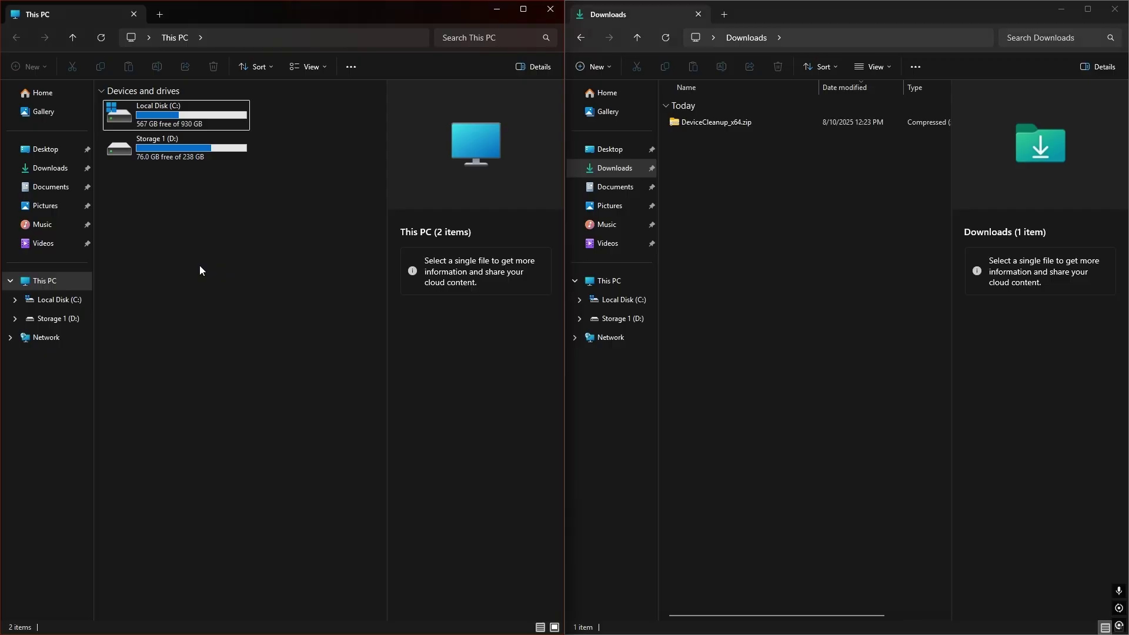
pyautogui.click(721, 200)
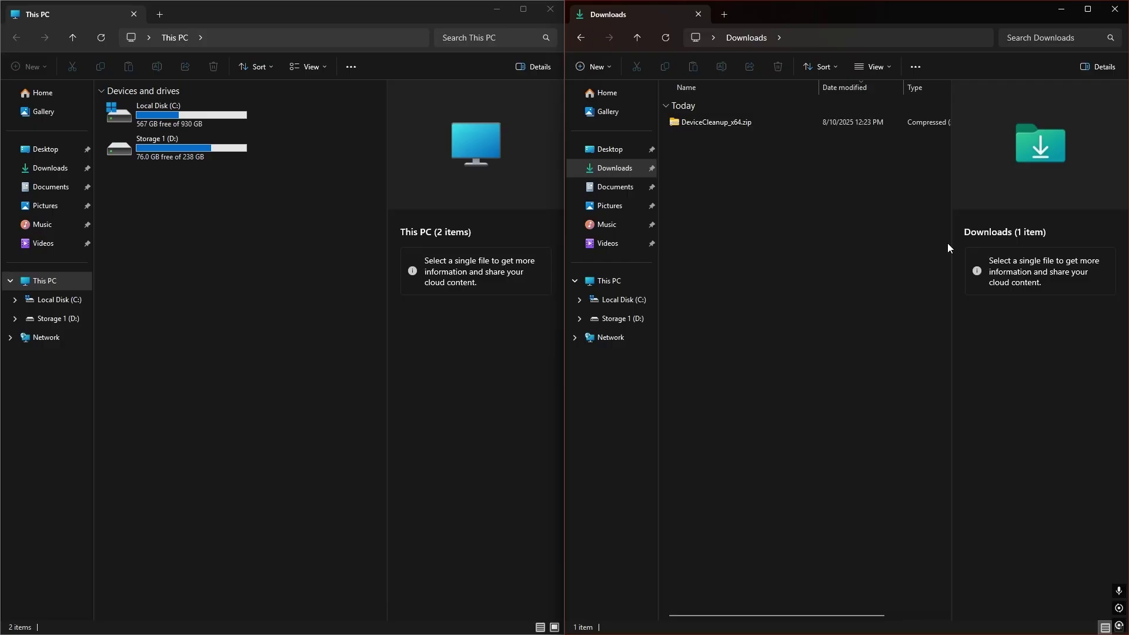
# Step: Extract DeviceCleanup_x64.zip into the DeviceCleanup_x64 folder inside Downloads
pyautogui.rightClick(708, 126)
pyautogui.click(697, 140)
pyautogui.click(679, 122)
pyautogui.rightClick(679, 122)
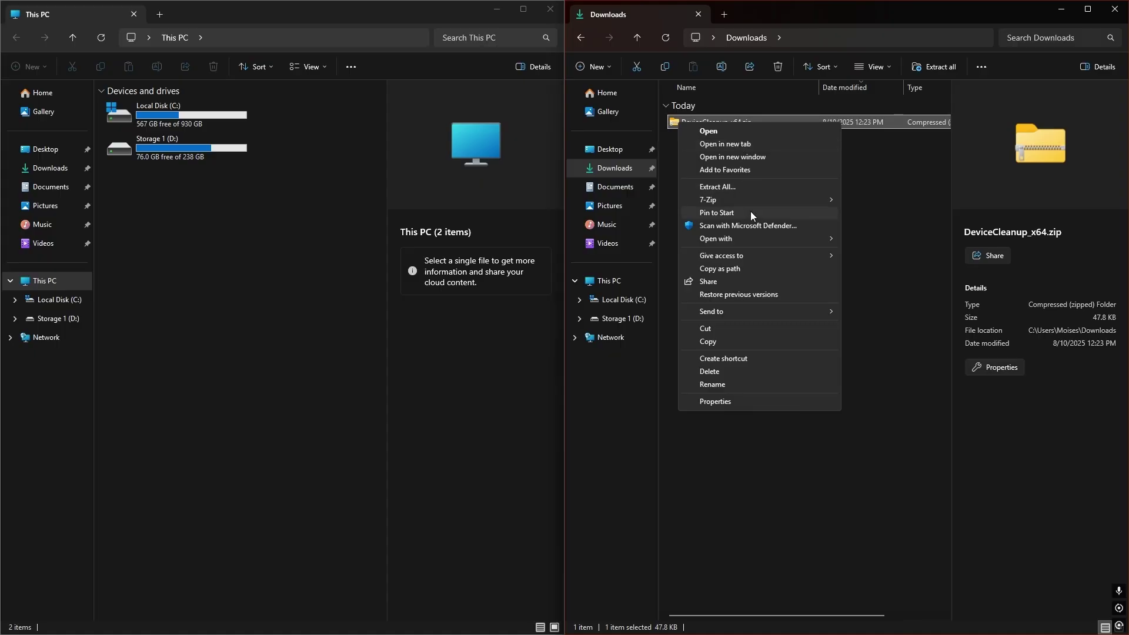
pyautogui.click(729, 192)
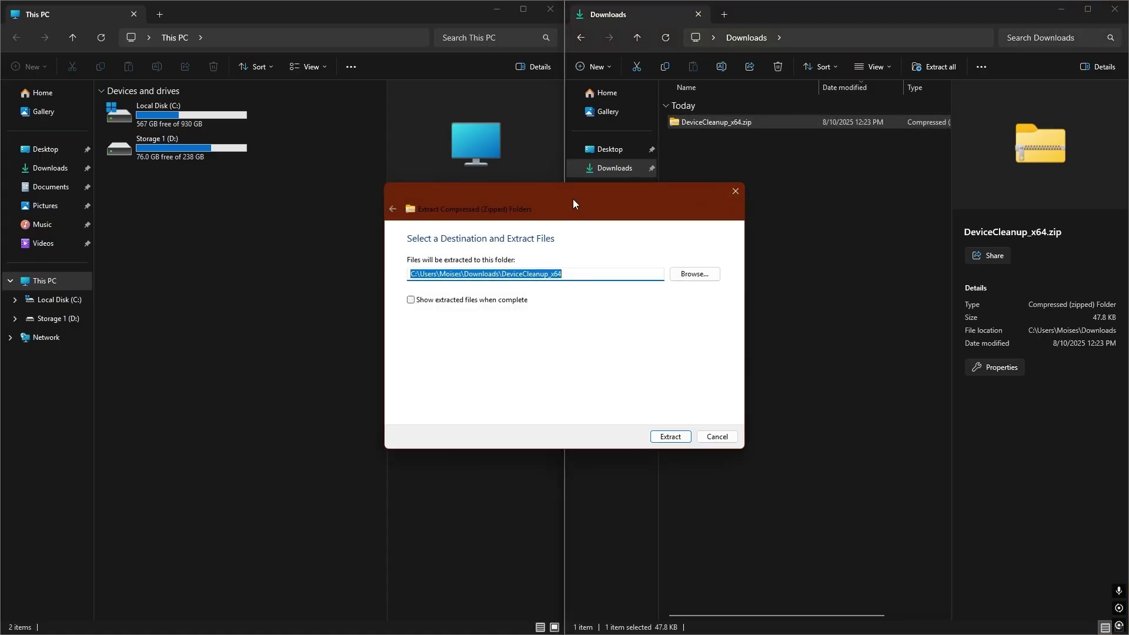
pyautogui.click(601, 273)
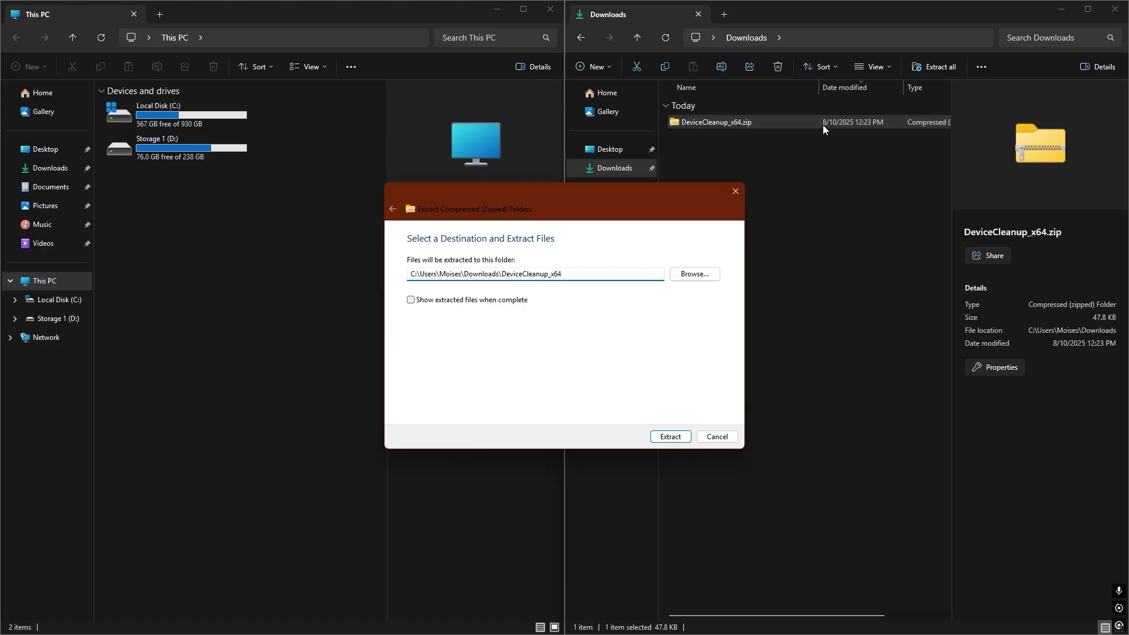
pyautogui.click(670, 437)
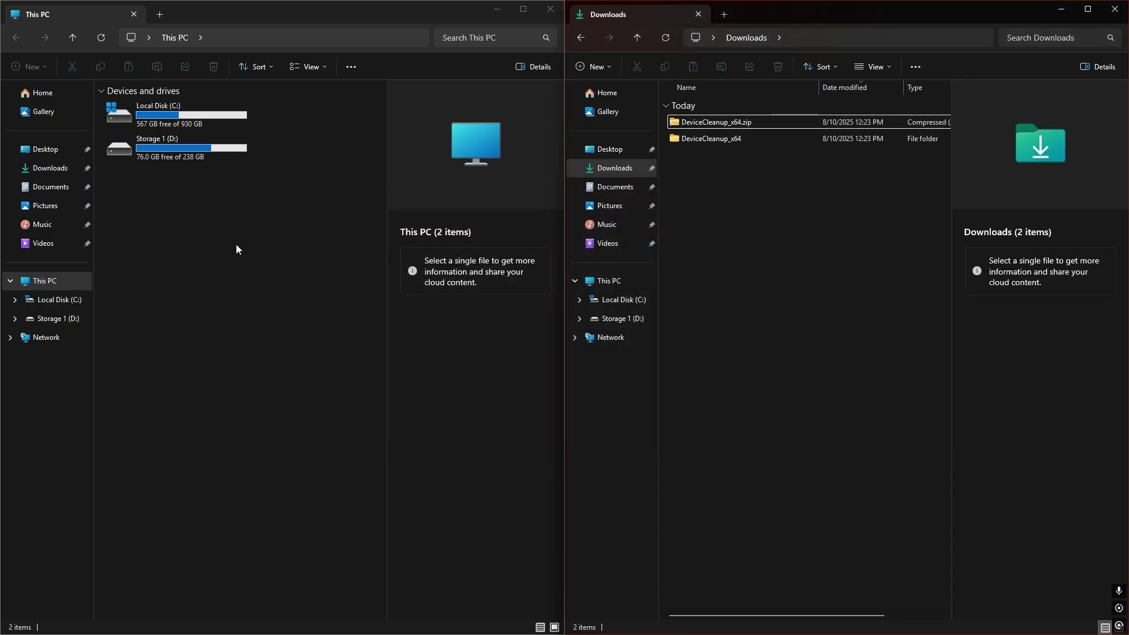
# Step: Open the Program Files folder on Local Disk (C:) in the File Explorer window showing This PC
pyautogui.click(117, 118)
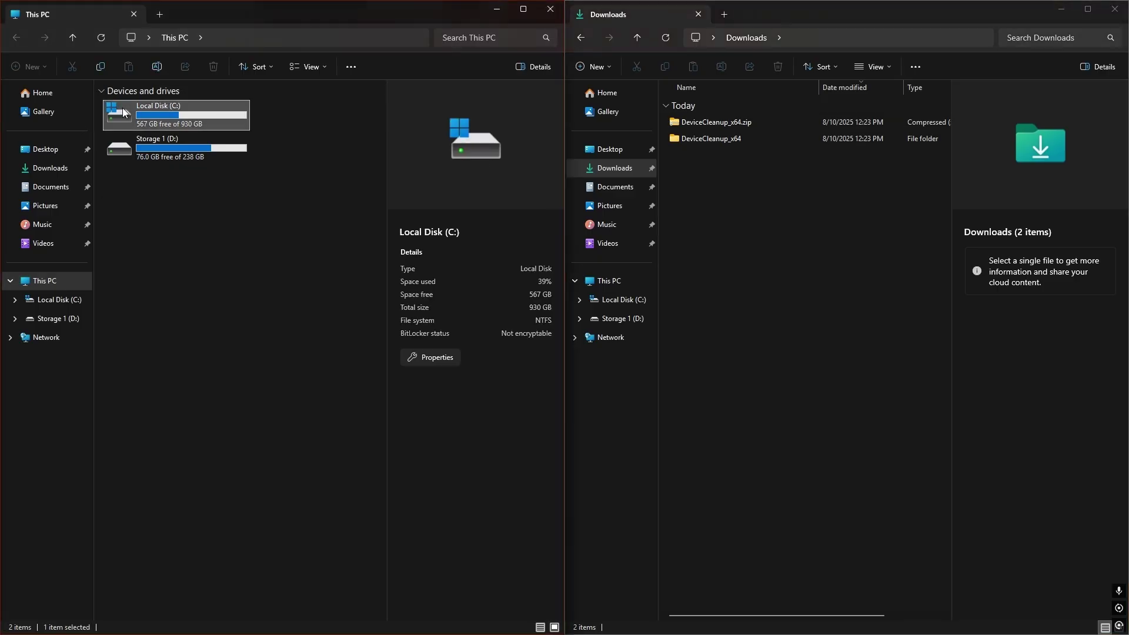
pyautogui.doubleClick(117, 117)
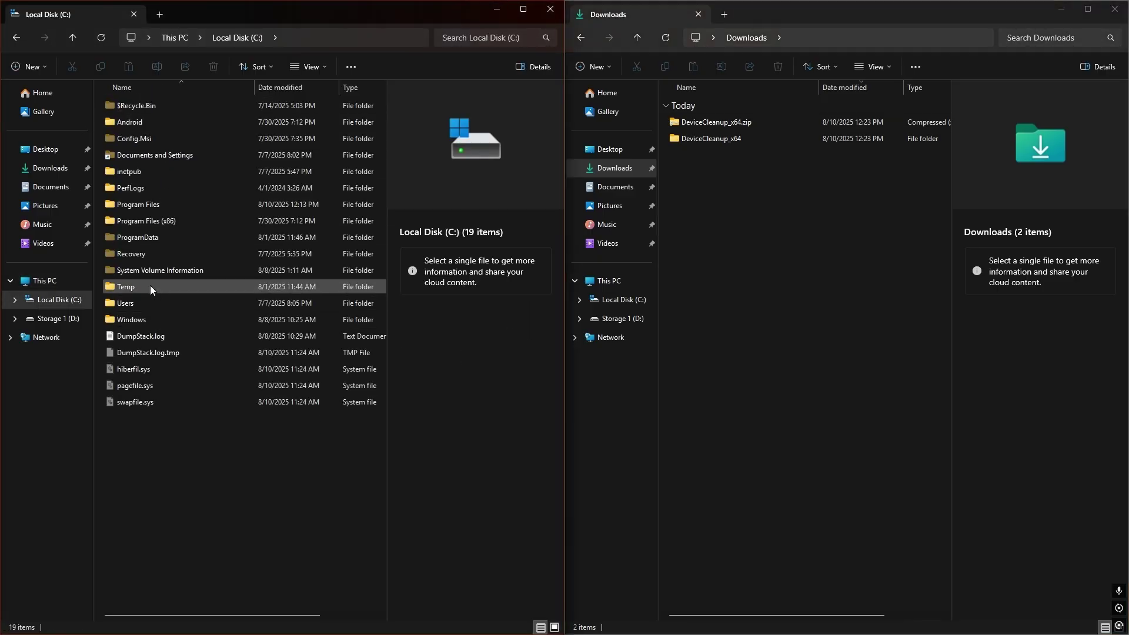
pyautogui.doubleClick(118, 207)
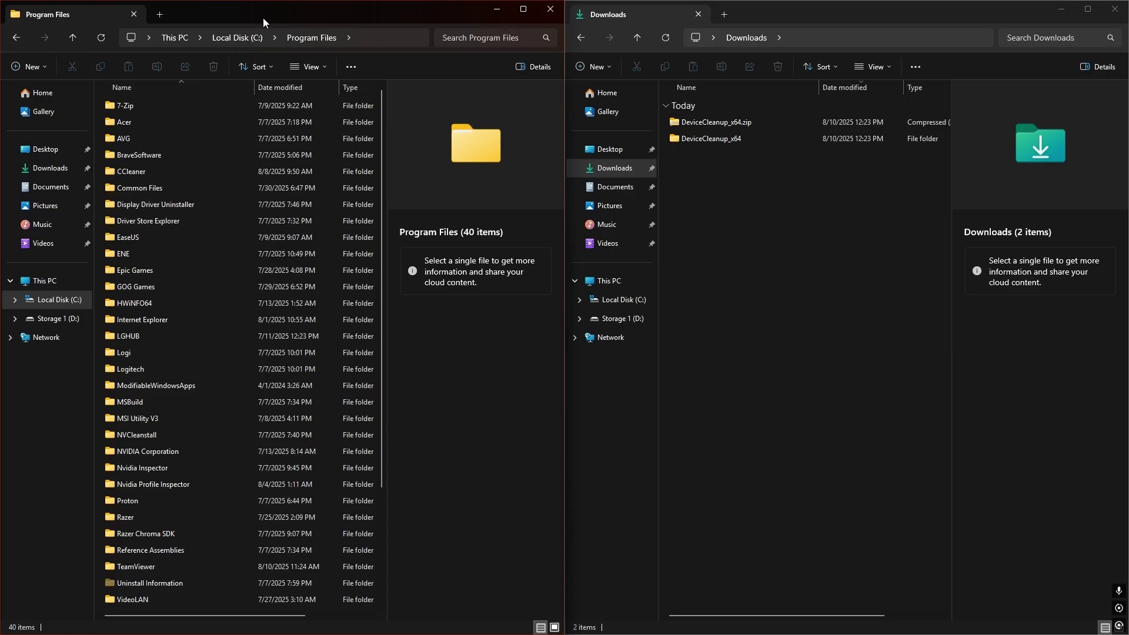
# Step: Create a folder named Device Cleanup in Program Files, granting administrator permission, and open it
pyautogui.hotkey('ctrl', 'v')
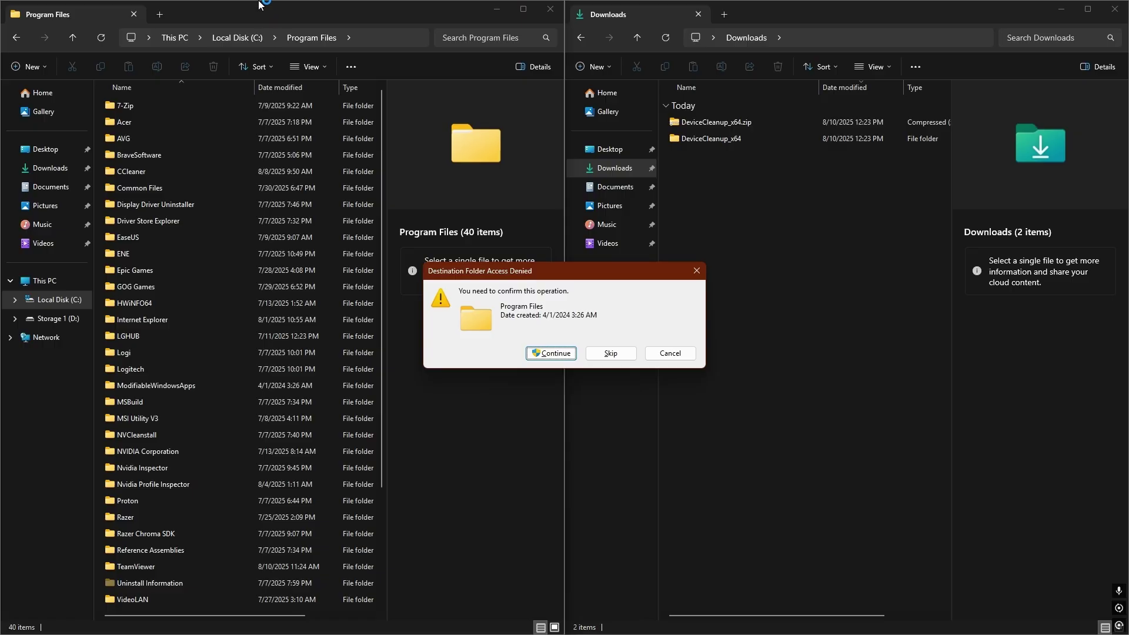
pyautogui.click(558, 353)
pyautogui.write('Device')
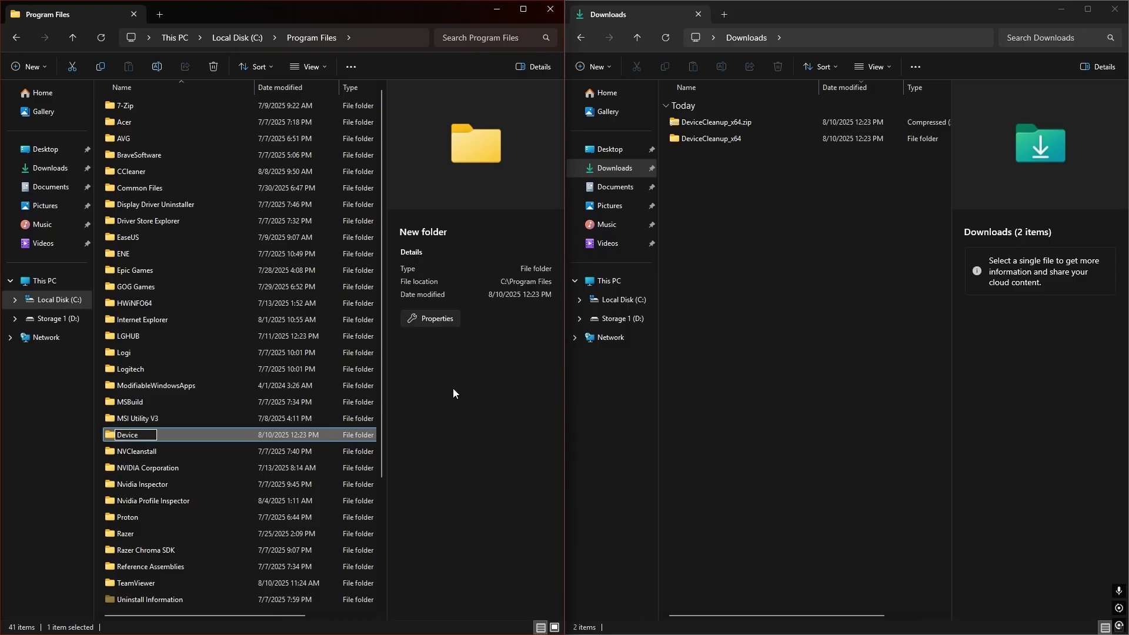
pyautogui.write(' Cleanup')
pyautogui.press('Return')
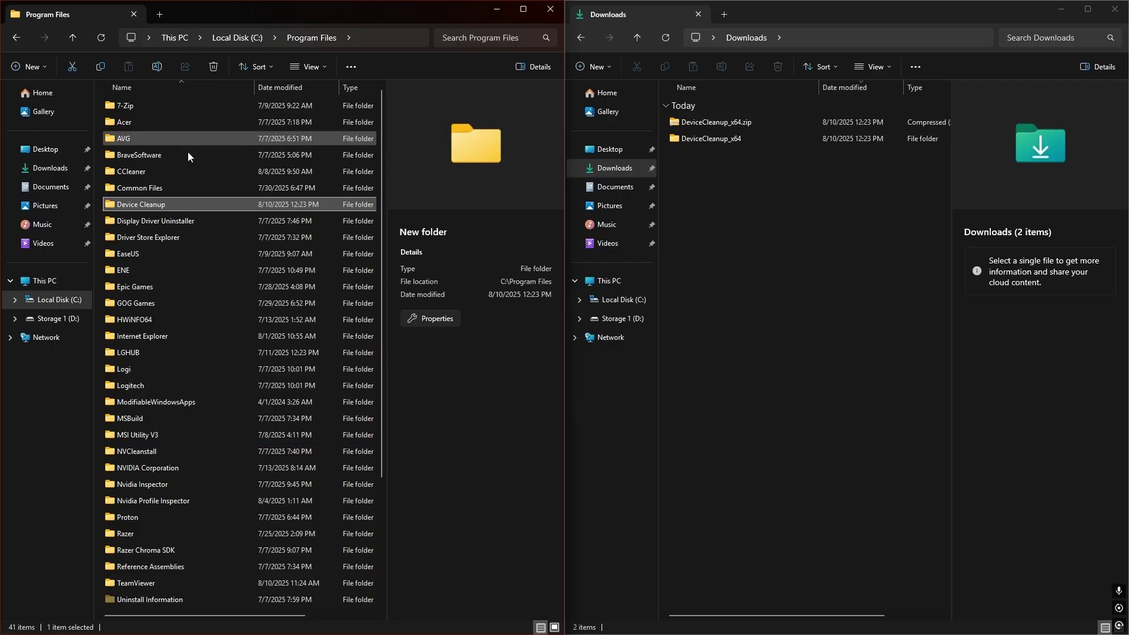
pyautogui.doubleClick(190, 210)
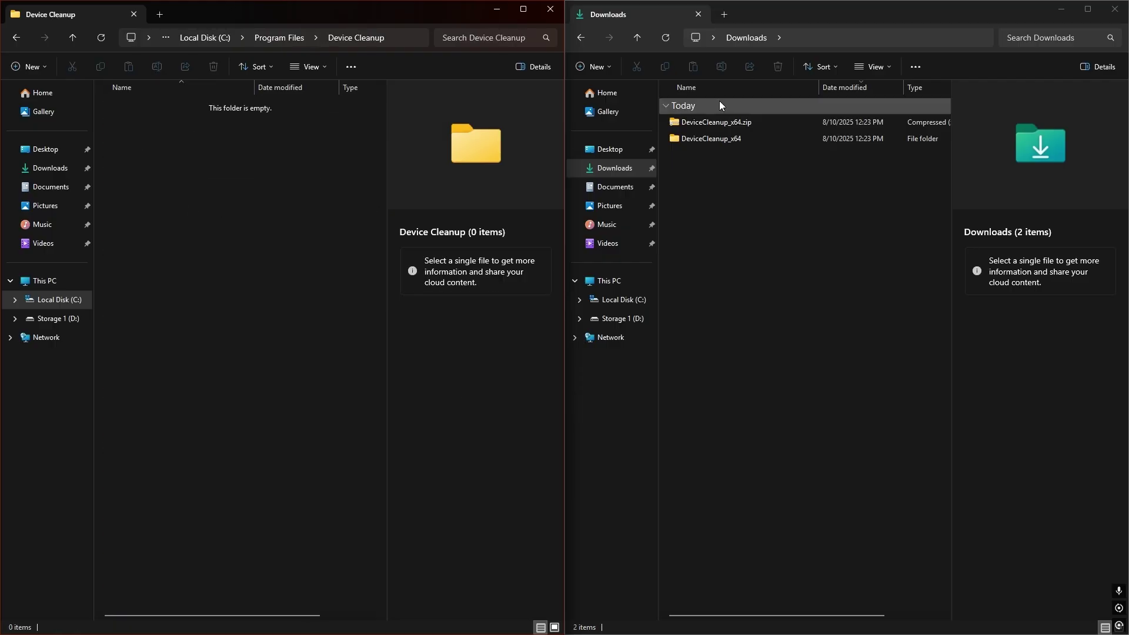
# Step: Move DeviceCleanup.exe from Downloads\DeviceCleanup_x64 into Program Files\Device Cleanup, granting administrator permission
pyautogui.doubleClick(689, 138)
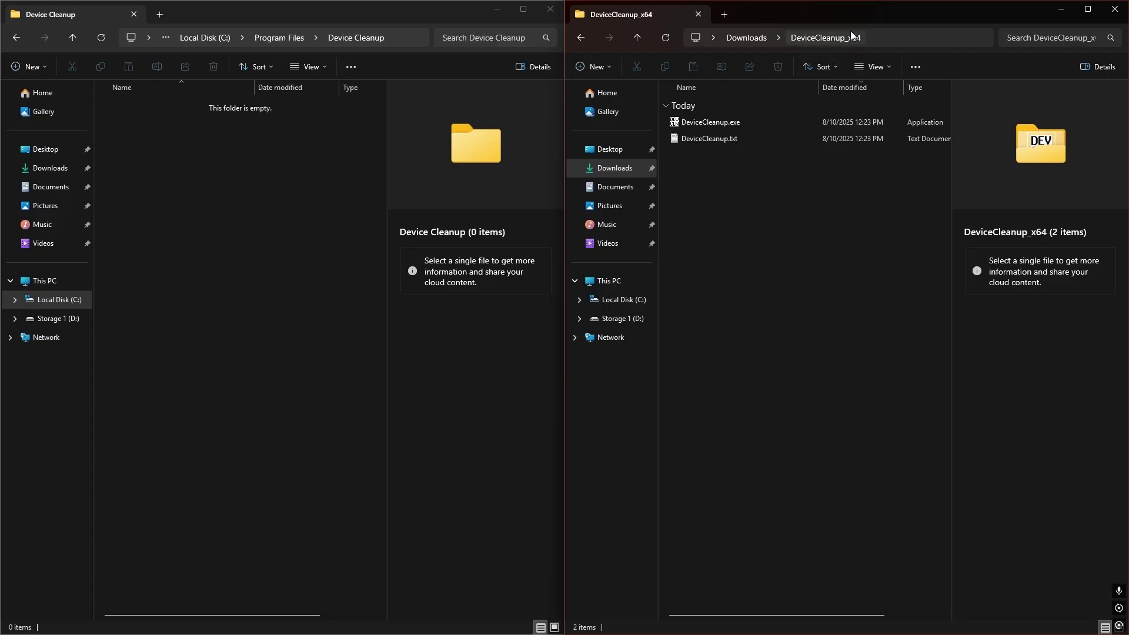
pyautogui.click(701, 120)
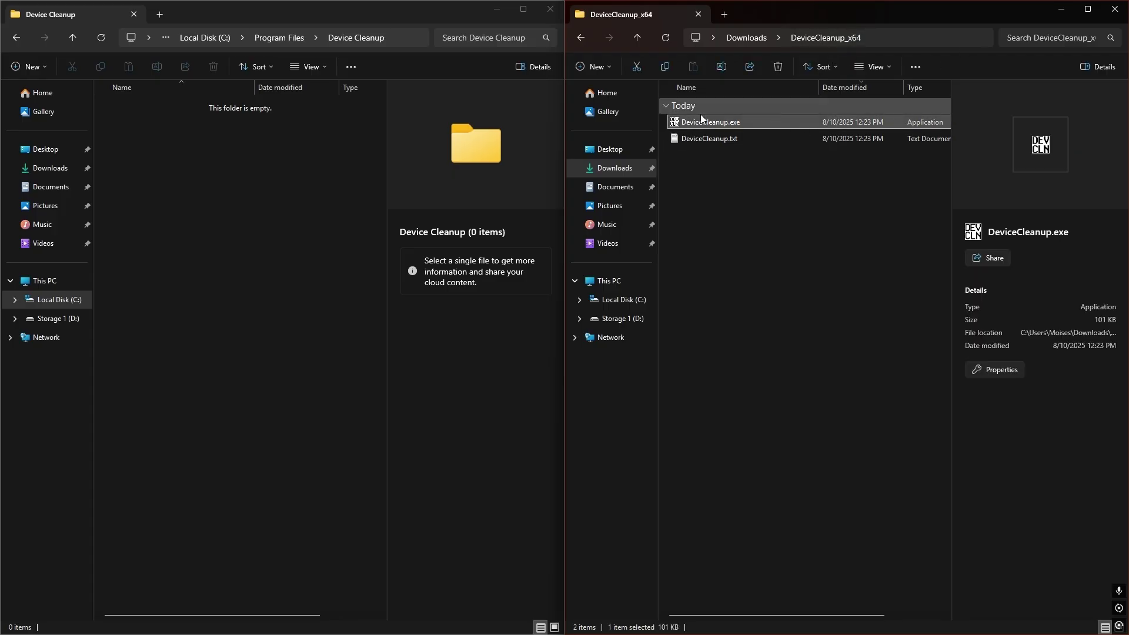
pyautogui.click(712, 156)
pyautogui.click(728, 141)
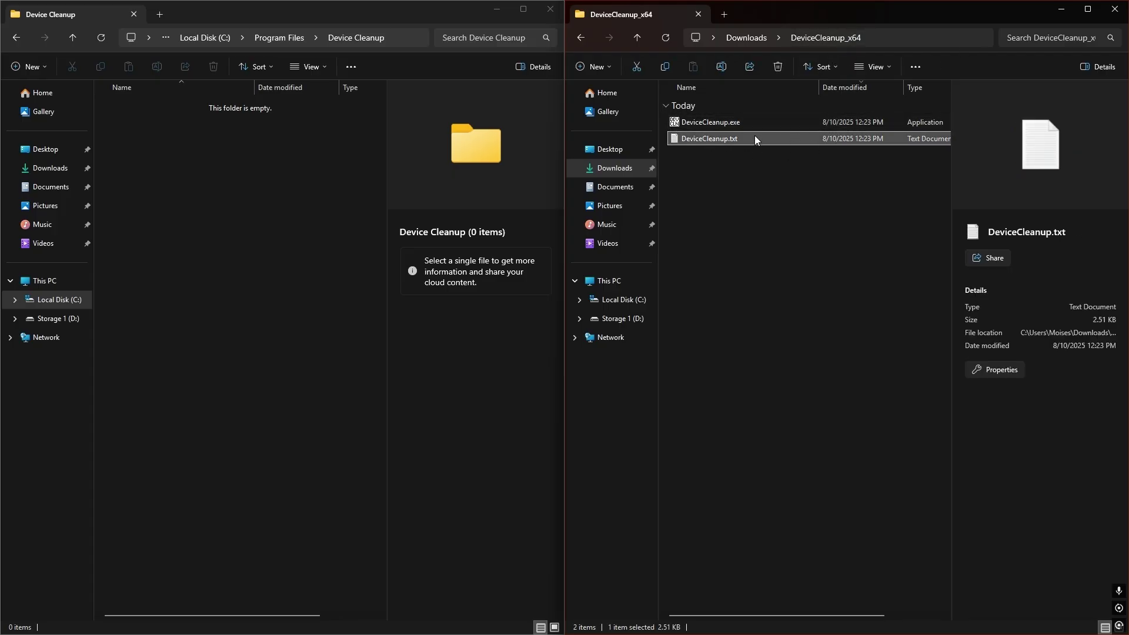
pyautogui.click(784, 186)
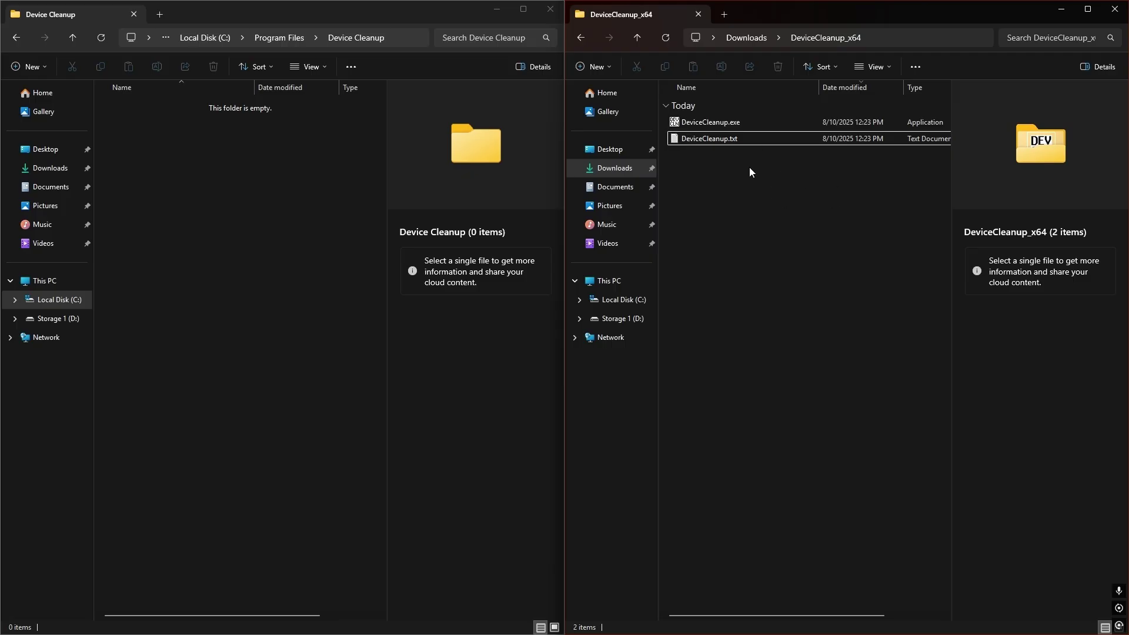
pyautogui.click(704, 124)
pyautogui.moveTo(481, 126); pyautogui.dragTo(229, 213)
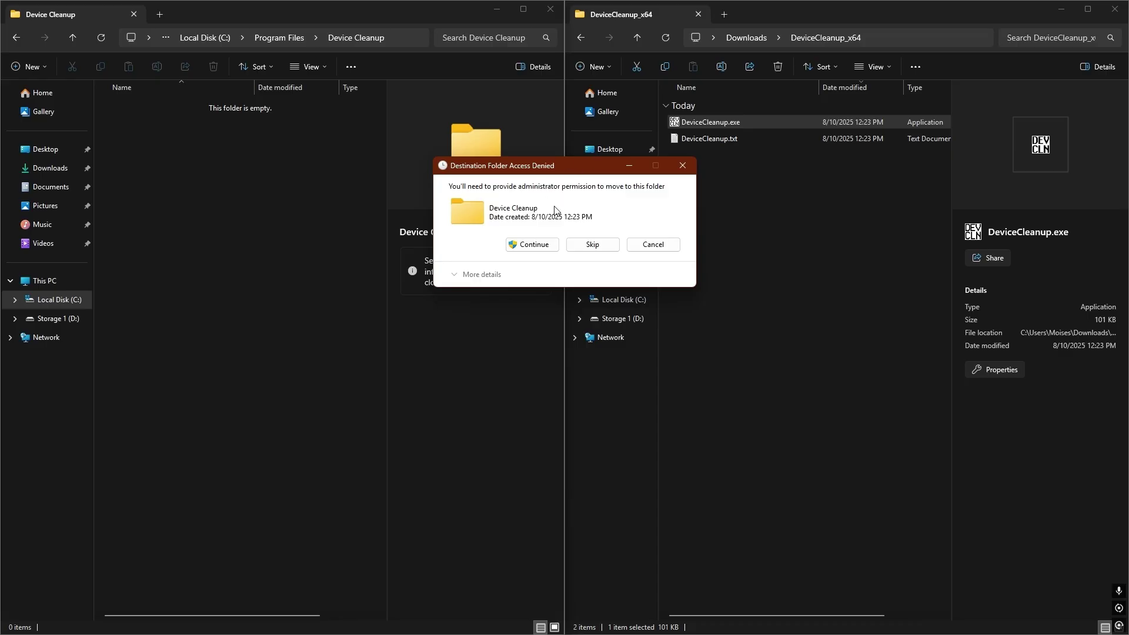
pyautogui.click(519, 245)
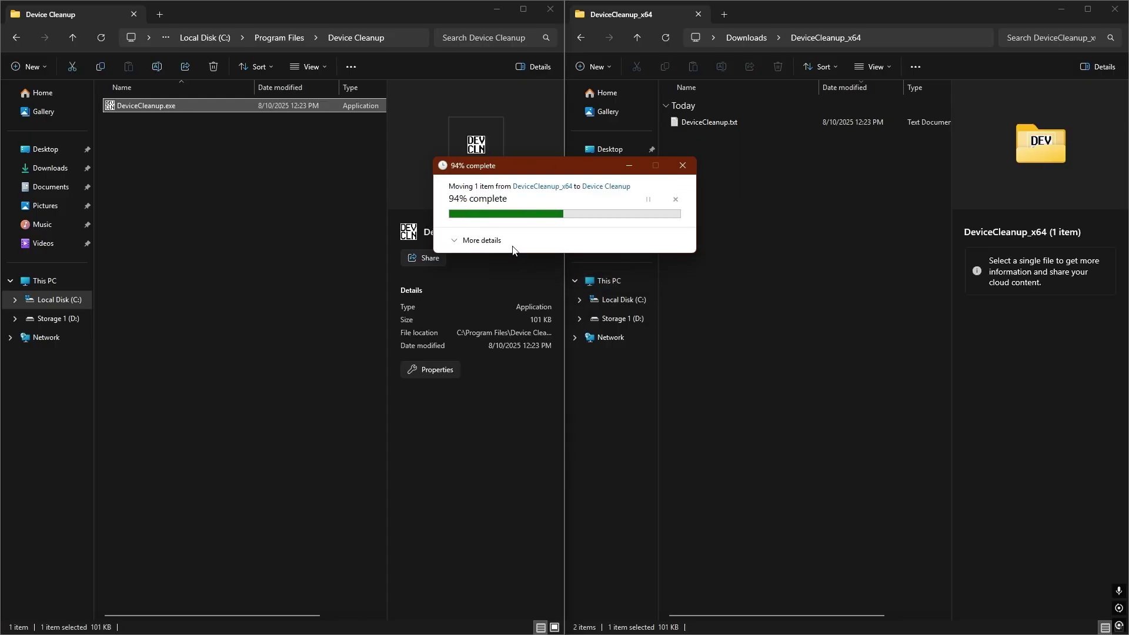
# Step: Close the DeviceCleanup_x64 window and dock the Device Cleanup folder window to the other half of the screen, exposing the desktop icons
pyautogui.click(73, 188)
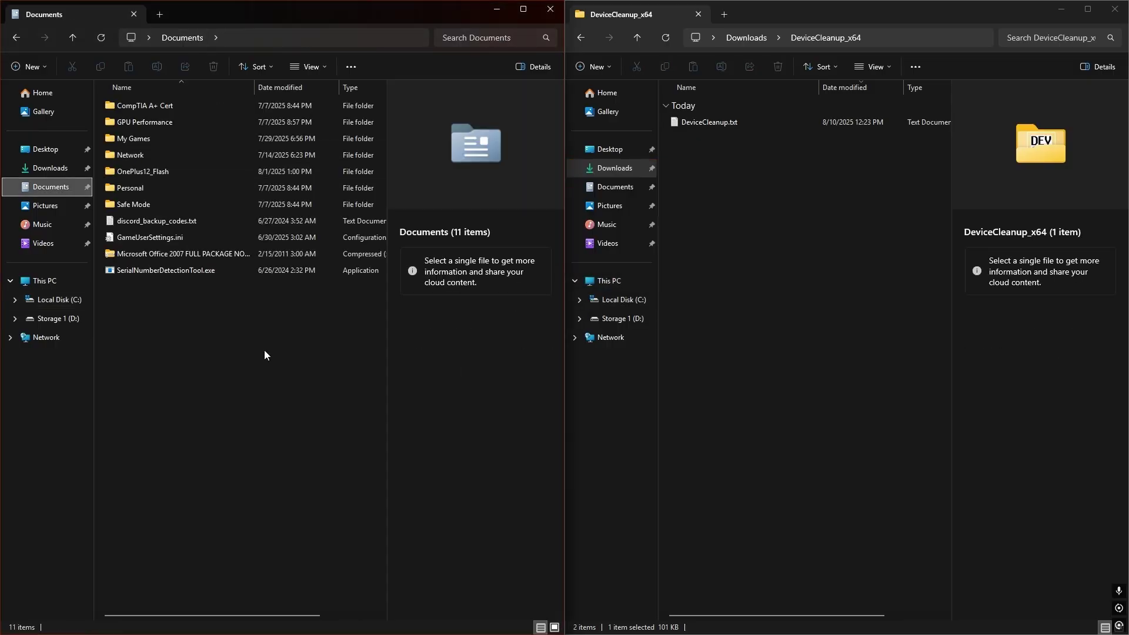
pyautogui.hotkey('alt', 'Left')
pyautogui.click(147, 105)
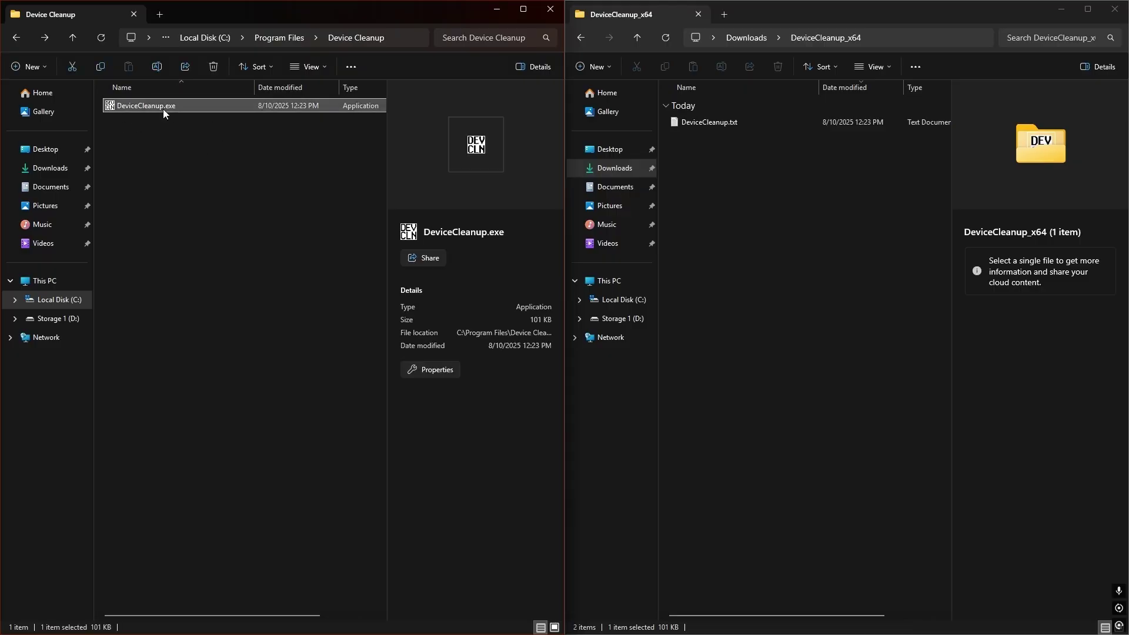
pyautogui.click(1114, 9)
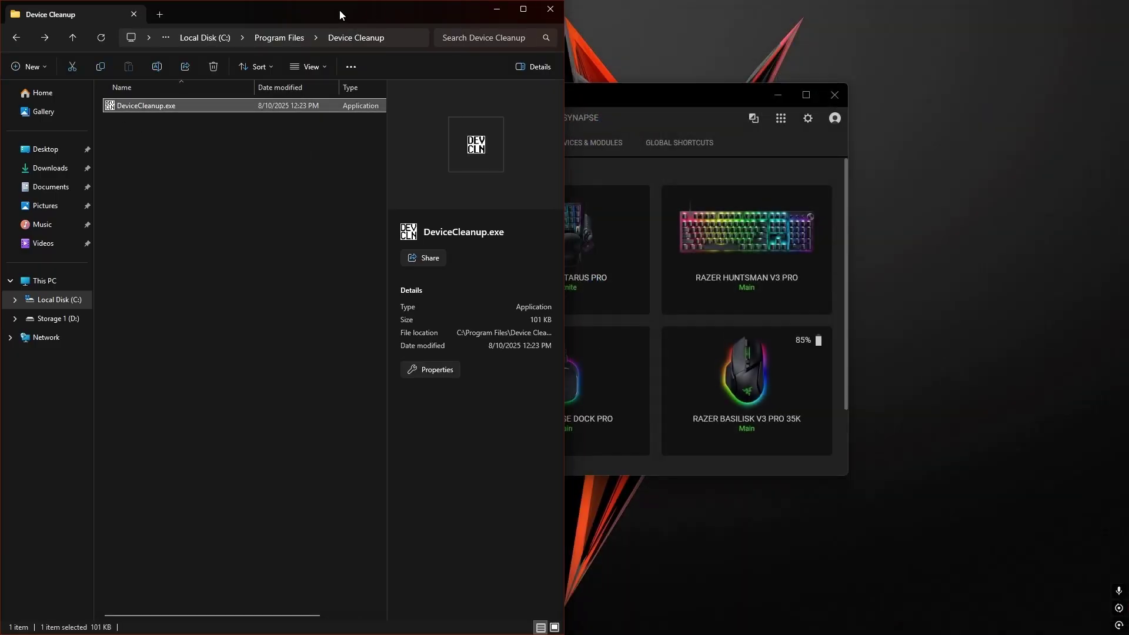
pyautogui.press('super+Right')
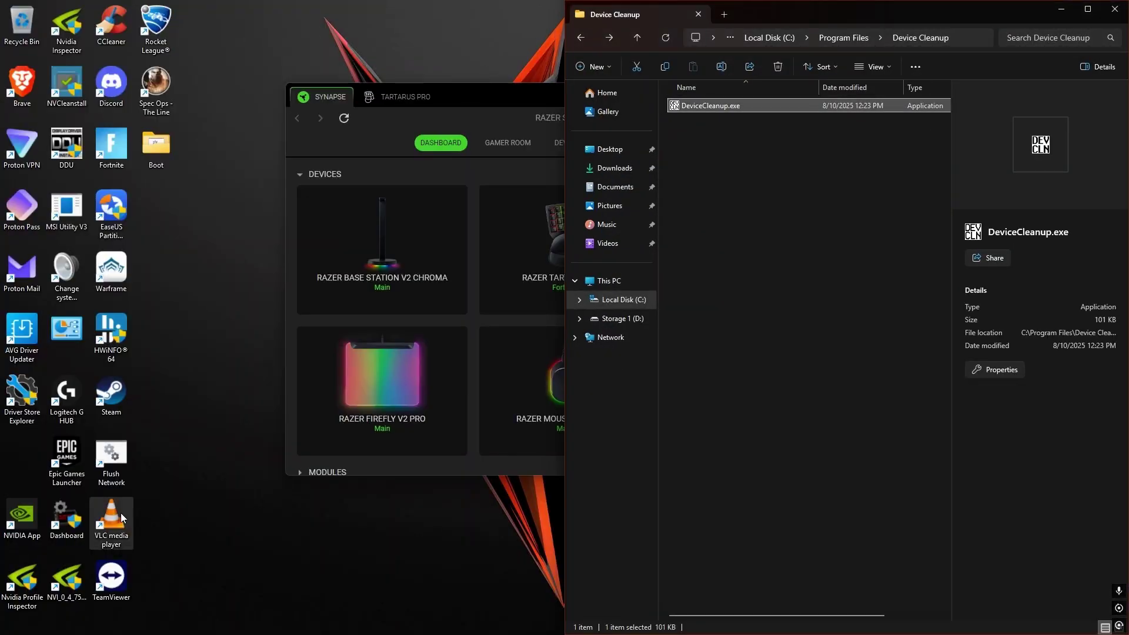
# Step: Start creating a new desktop shortcut and clear the Razer Synapse window from behind the wizard
pyautogui.rightClick(18, 450)
pyautogui.moveTo(83, 547)
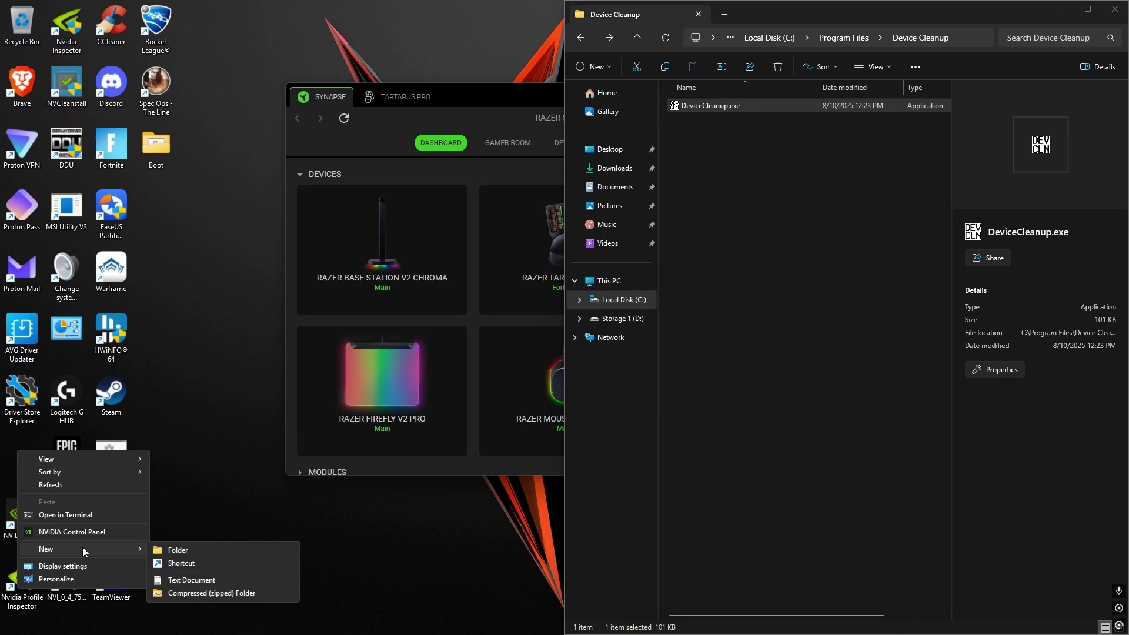
pyautogui.click(206, 463)
pyautogui.rightClick(19, 453)
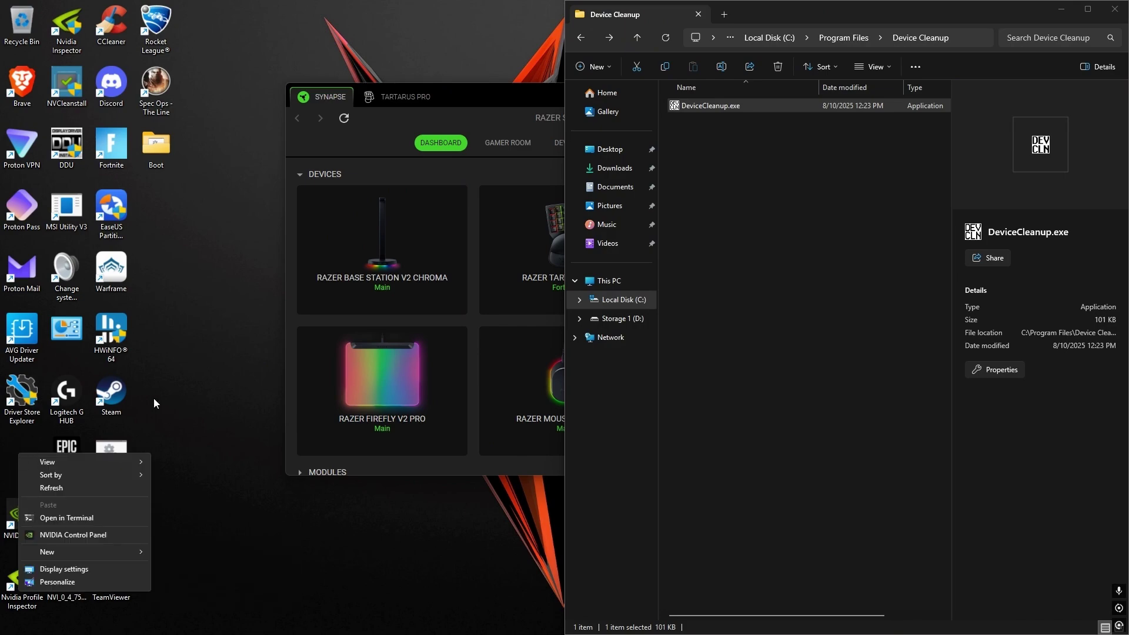
pyautogui.moveTo(89, 553)
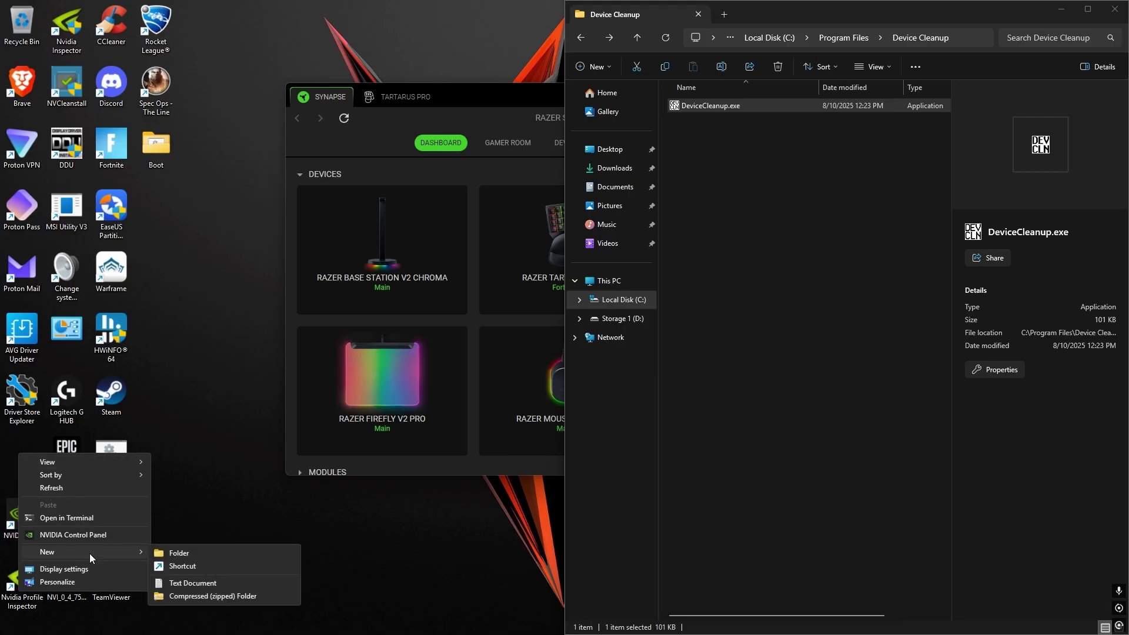
pyautogui.click(175, 568)
pyautogui.moveTo(588, 187); pyautogui.dragTo(382, 178)
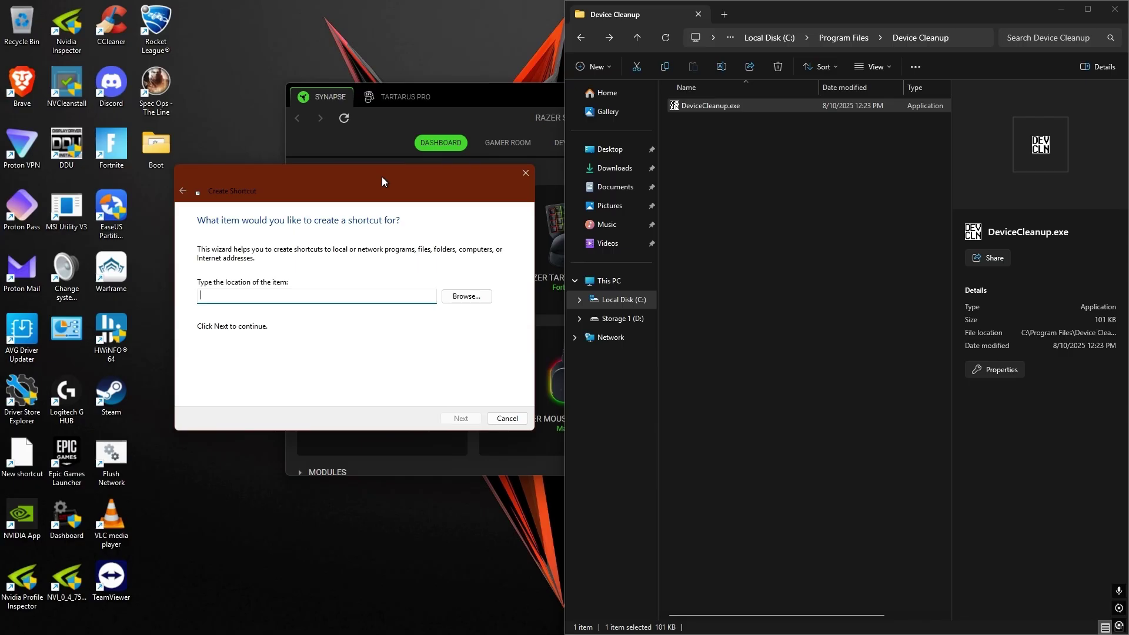
pyautogui.click(498, 109)
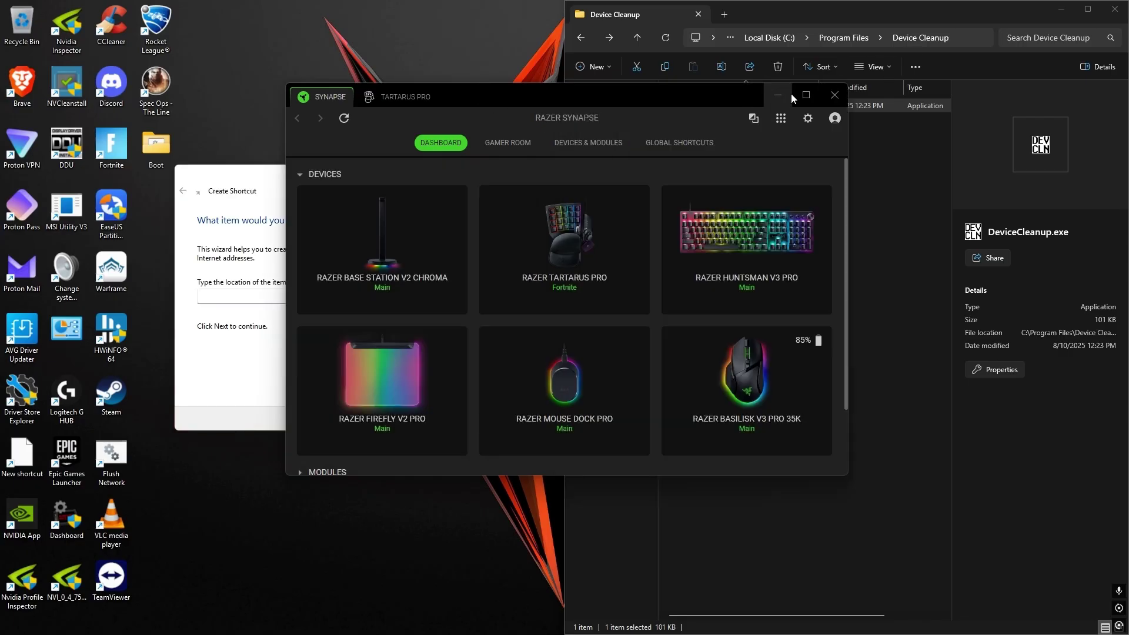
pyautogui.click(817, 88)
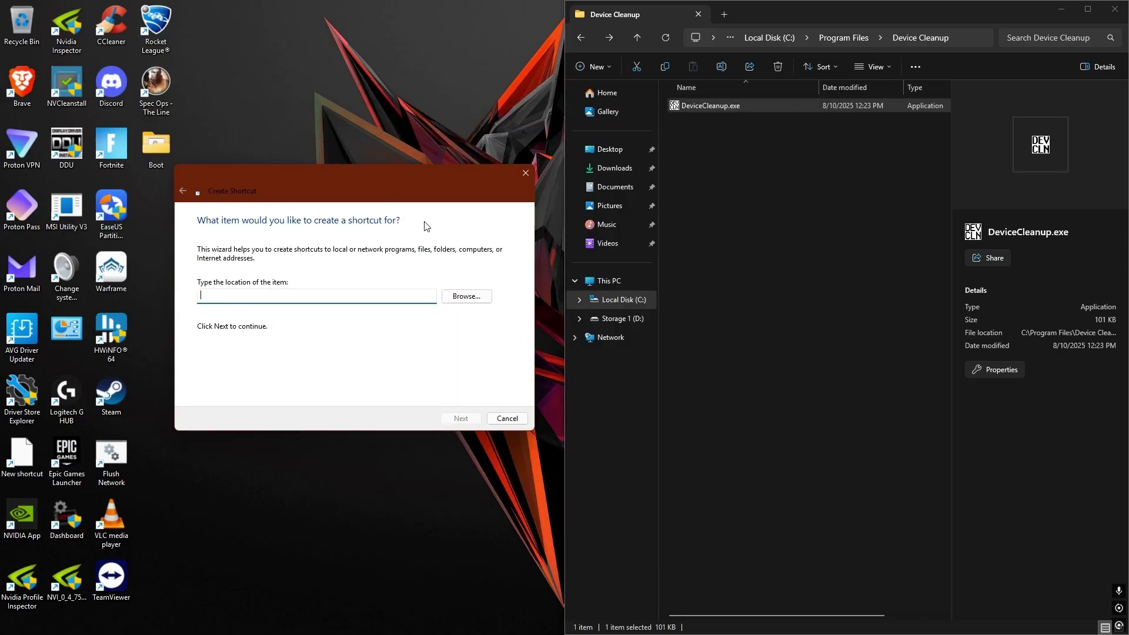
# Step: Set the shortcut's location to C:\Program Files\Device Cleanup\DeviceCleanup.exe without quotation marks, using the file's copied path, and continue to naming
pyautogui.rightClick(684, 106)
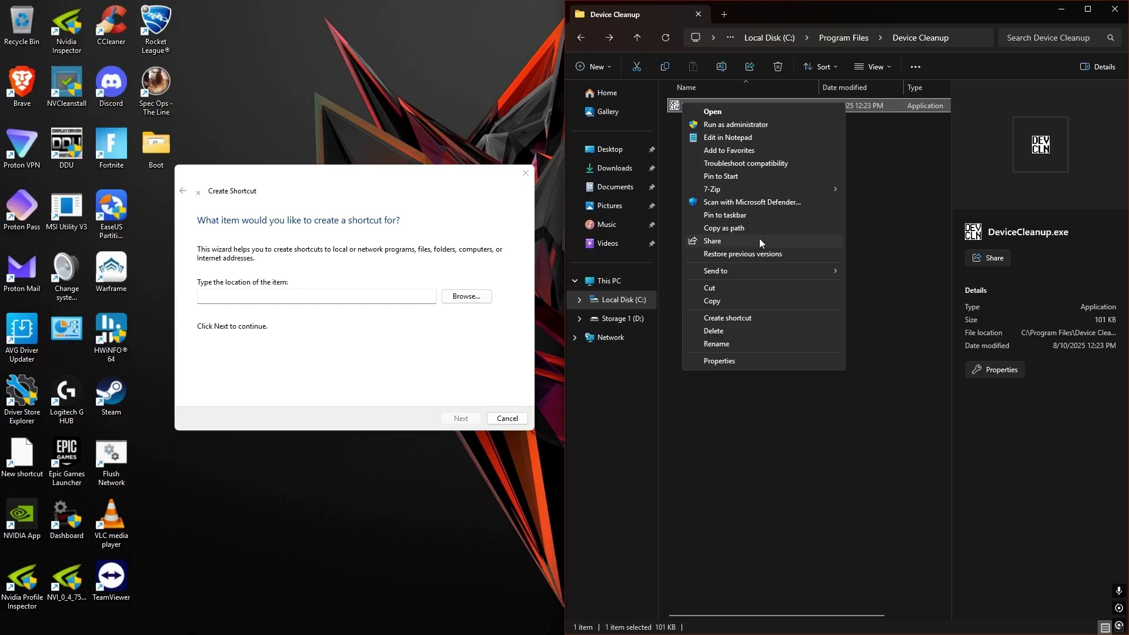
pyautogui.click(723, 229)
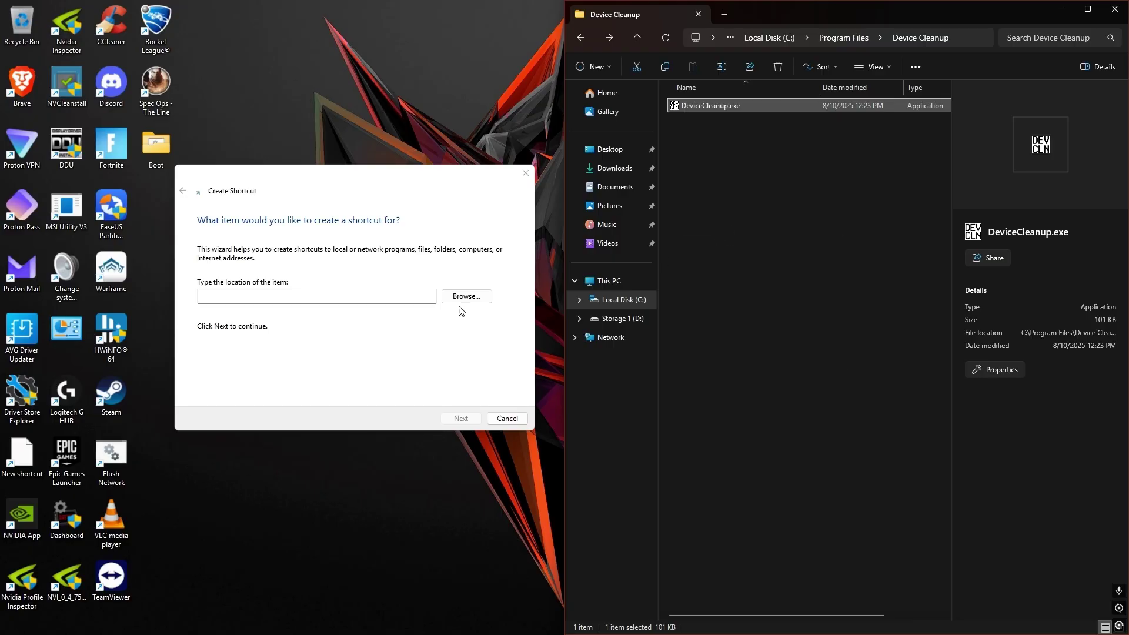
pyautogui.click(348, 294)
pyautogui.hotkey('ctrl', 'v')
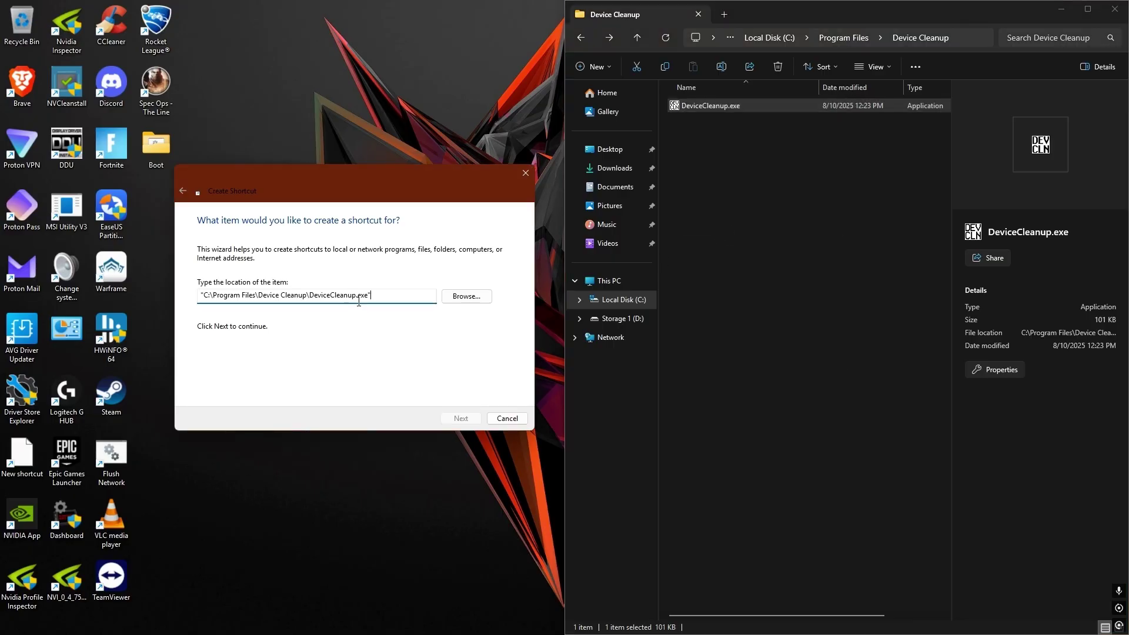
pyautogui.press('BackSpace')
pyautogui.press('Home')
pyautogui.press('Right')
pyautogui.press('BackSpace')
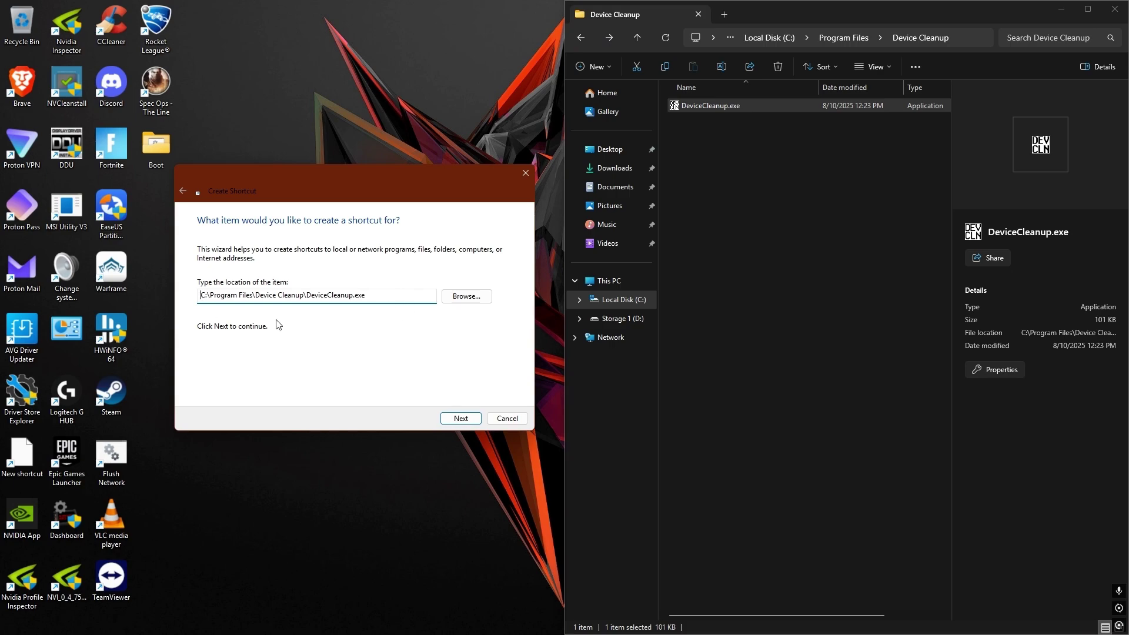
pyautogui.click(461, 418)
# Step: Name the shortcut Device Cleanup and finish creating it on the desktop
pyautogui.click(293, 263)
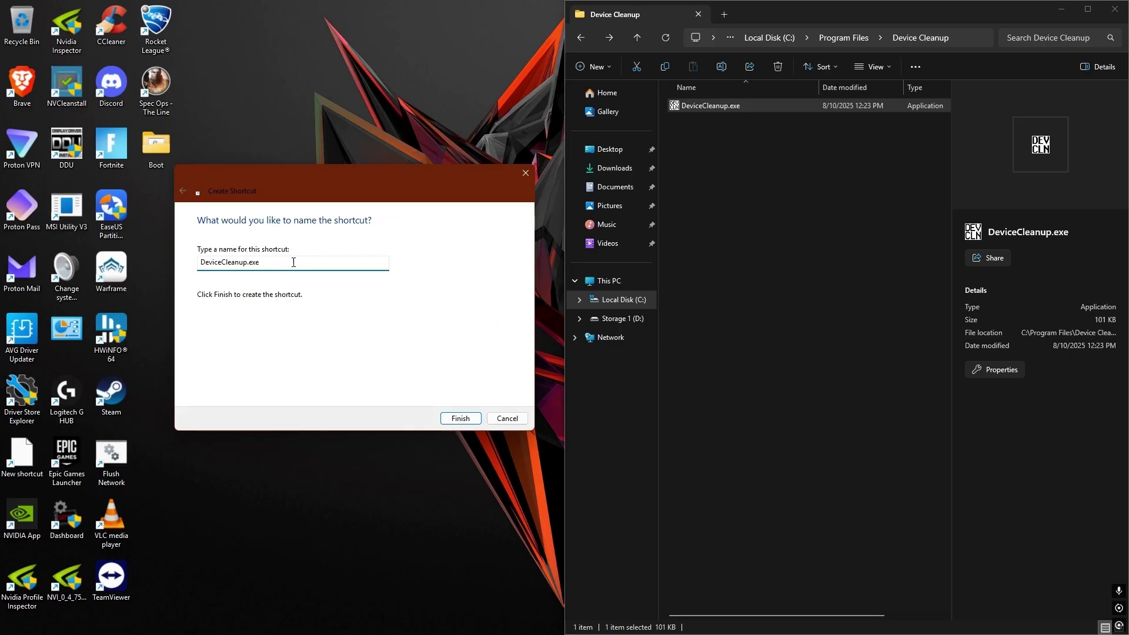
pyautogui.press('BackSpace')
pyautogui.press('BackSpace')
pyautogui.press('BackSpace')
pyautogui.press('BackSpace')
pyautogui.click(223, 262)
pyautogui.click(460, 418)
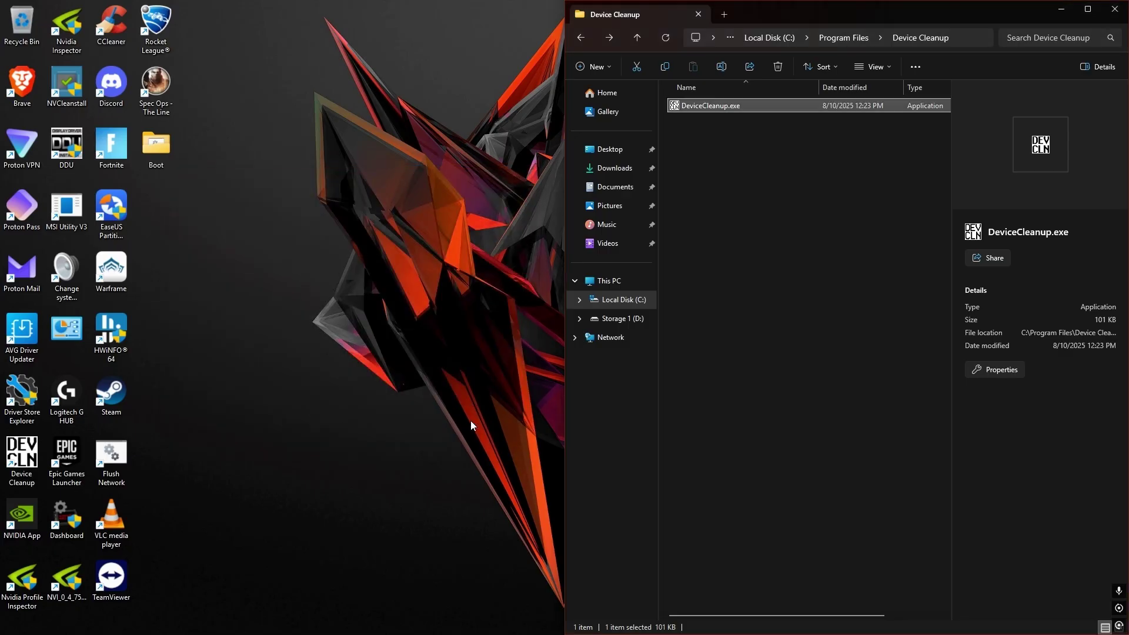
pyautogui.click(10, 456)
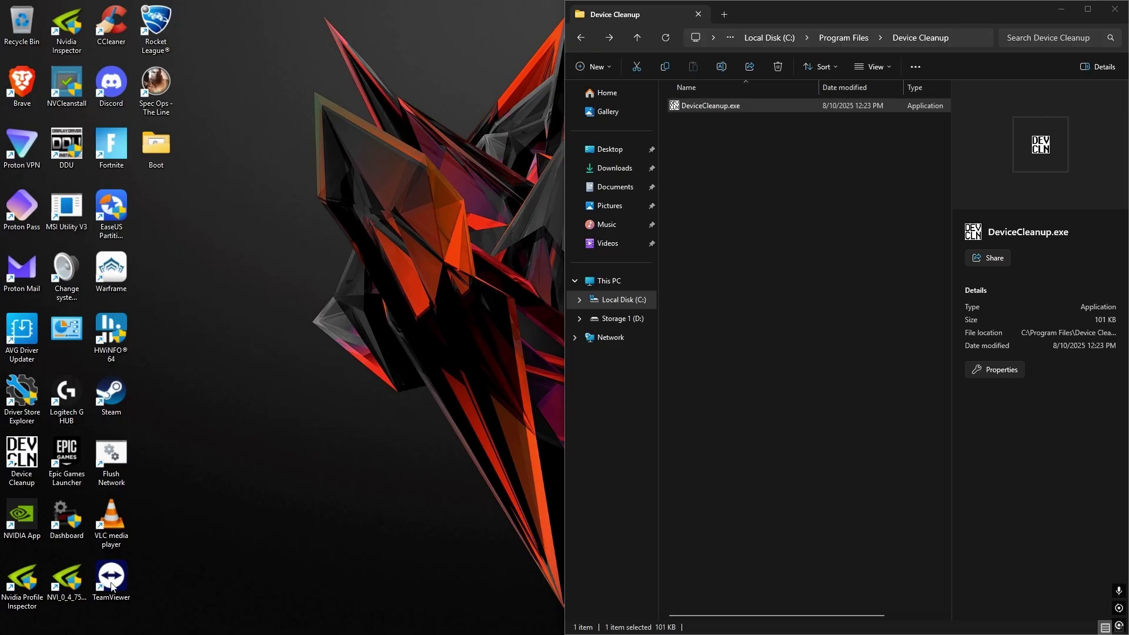
pyautogui.rightClick(25, 456)
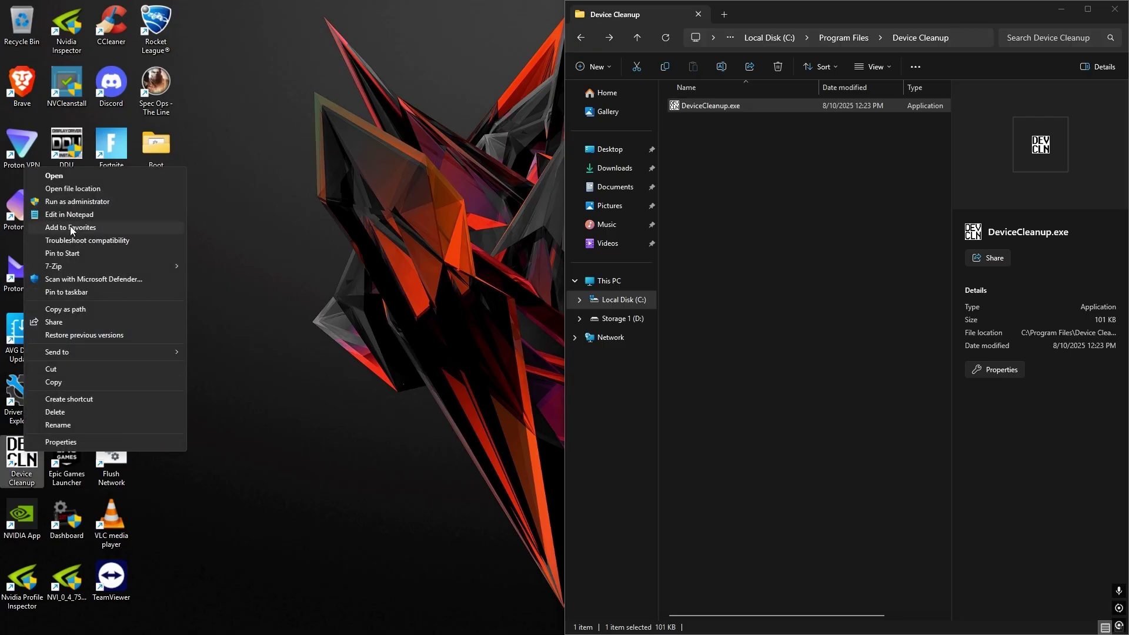
pyautogui.click(72, 438)
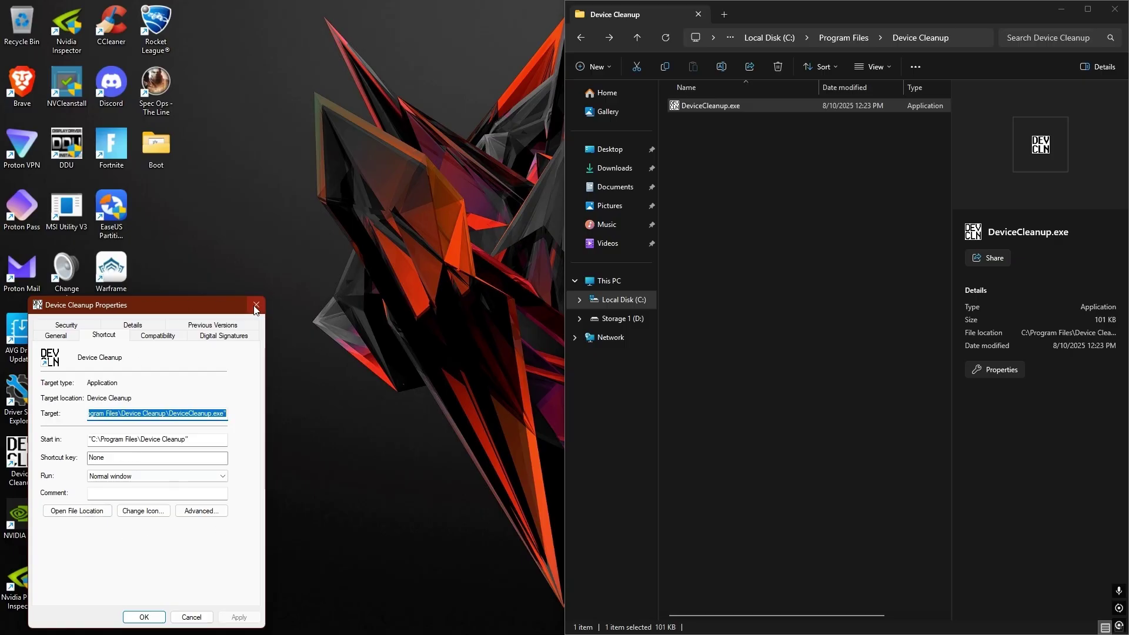
pyautogui.moveTo(199, 309); pyautogui.dragTo(347, 288)
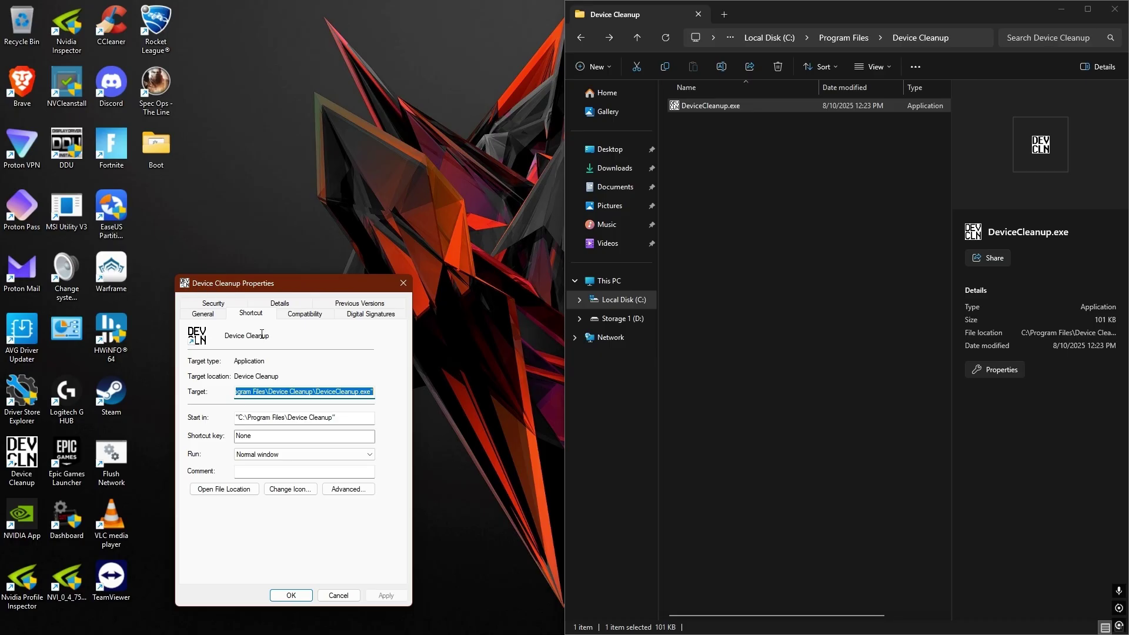
pyautogui.click(404, 283)
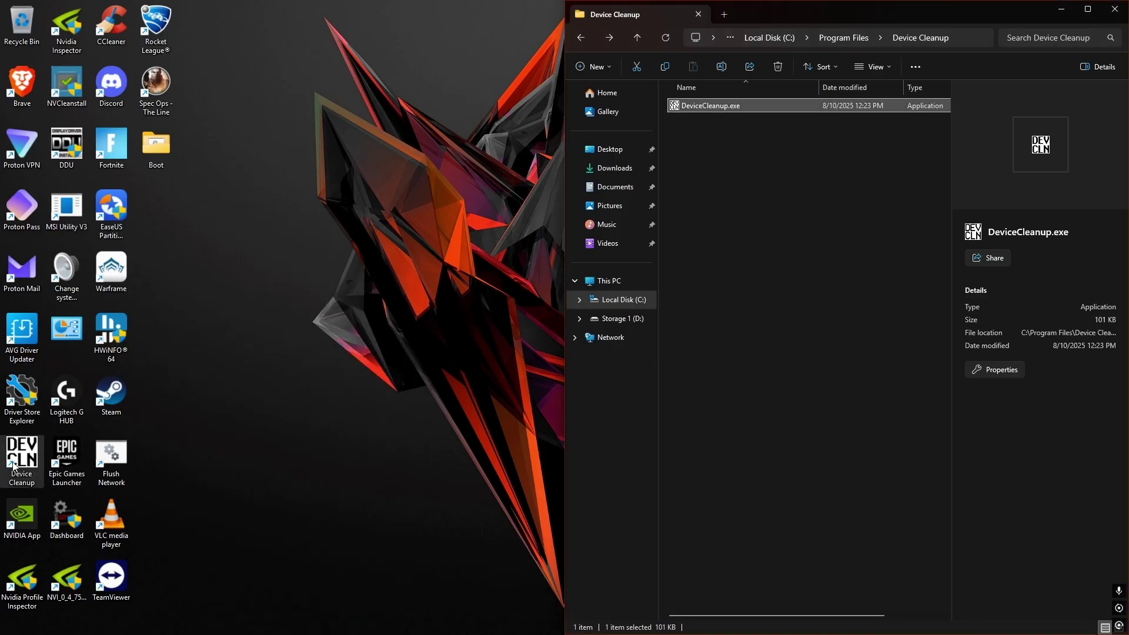
# Step: Enable Run as administrator in the advanced properties of the Device Cleanup desktop shortcut
pyautogui.rightClick(19, 460)
pyautogui.click(45, 447)
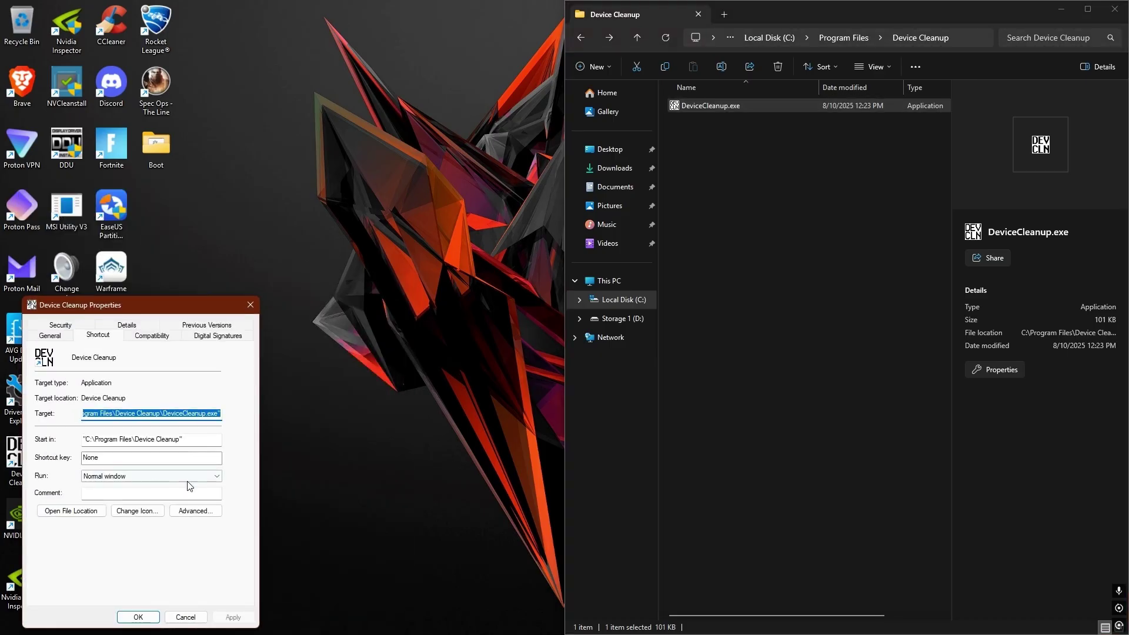
pyautogui.click(193, 512)
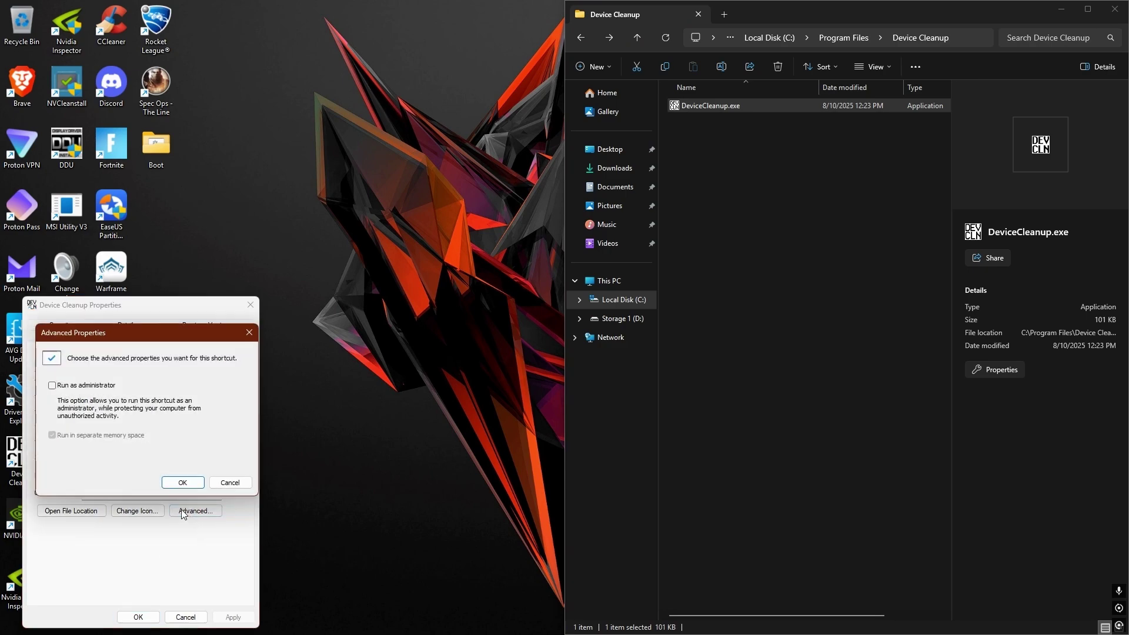
pyautogui.click(92, 386)
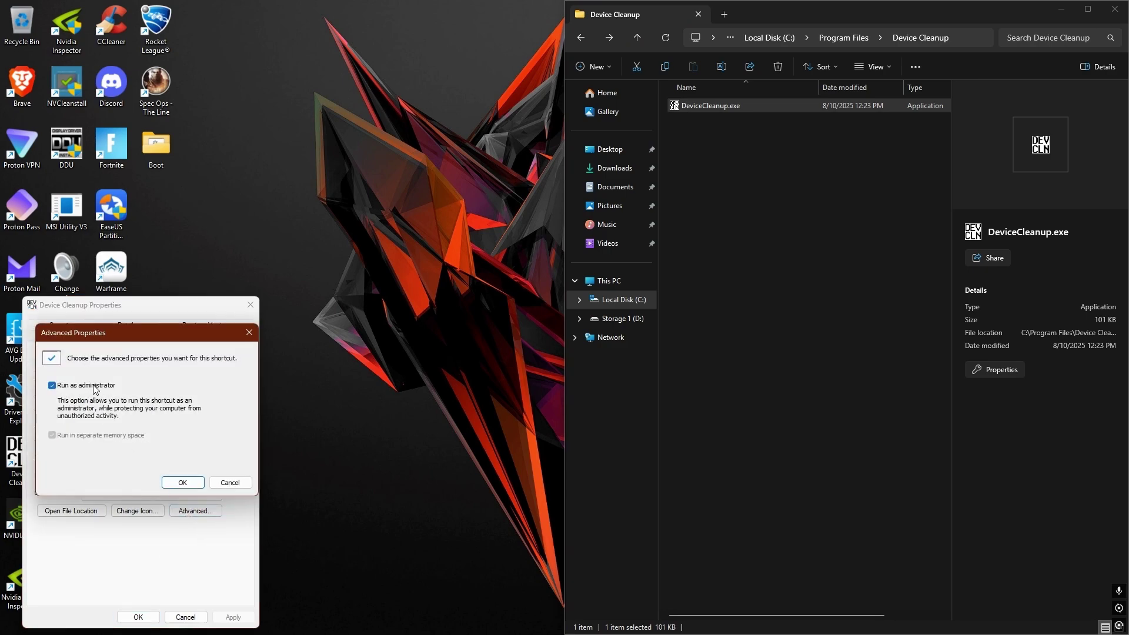
pyautogui.click(186, 483)
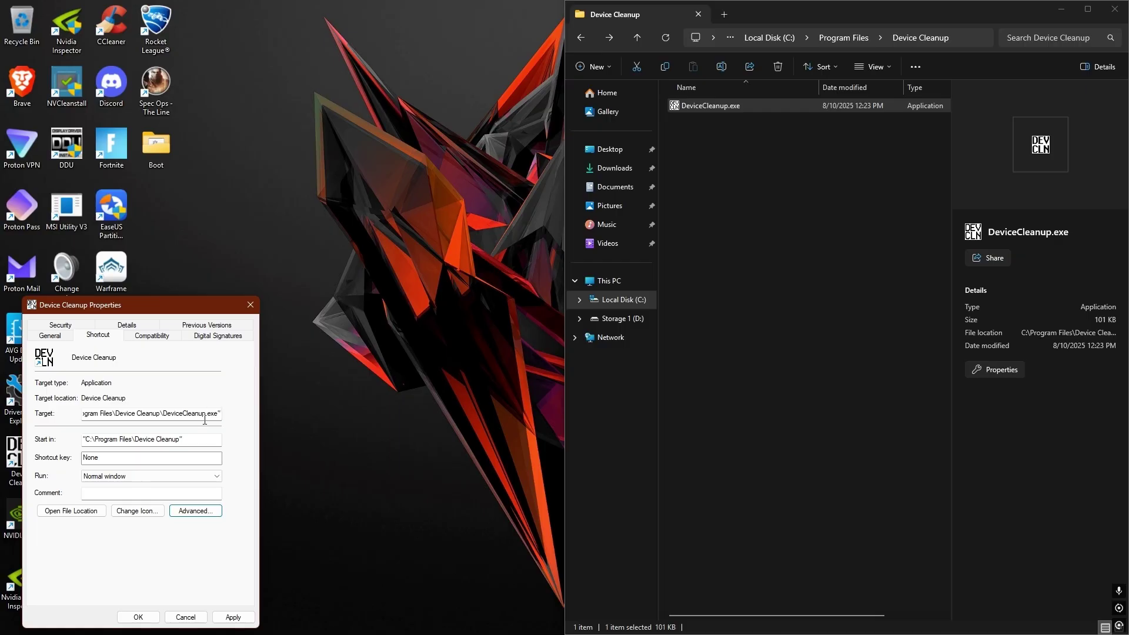
# Step: Set the Device Cleanup shortcut to run Maximized, apply the properties, and close the Device Cleanup folder window
pyautogui.click(146, 482)
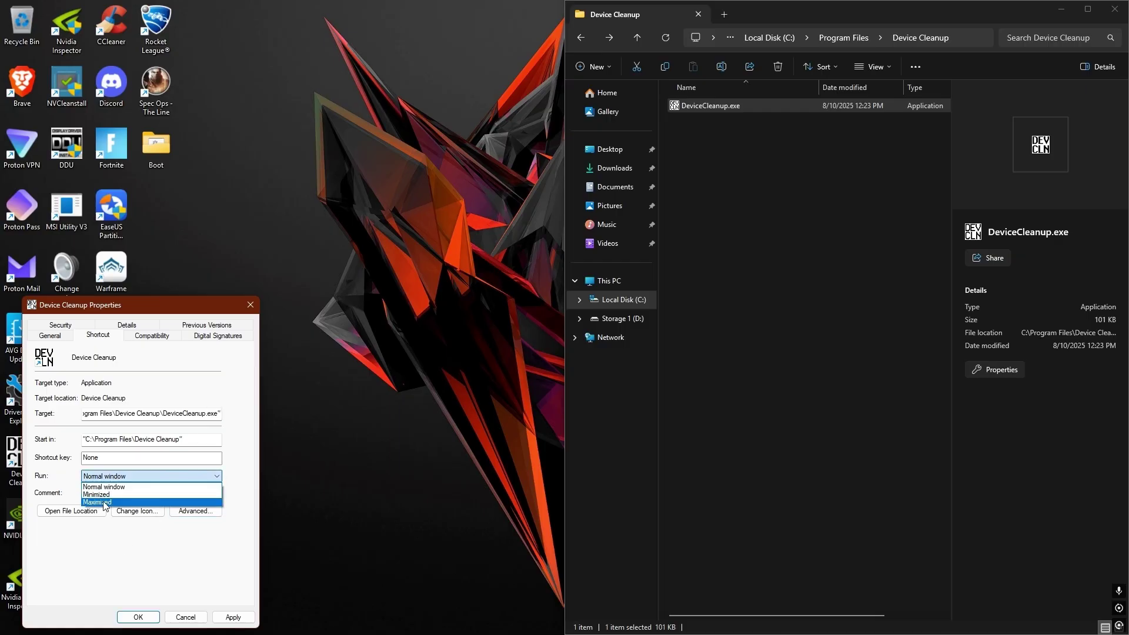
pyautogui.click(104, 503)
pyautogui.click(233, 617)
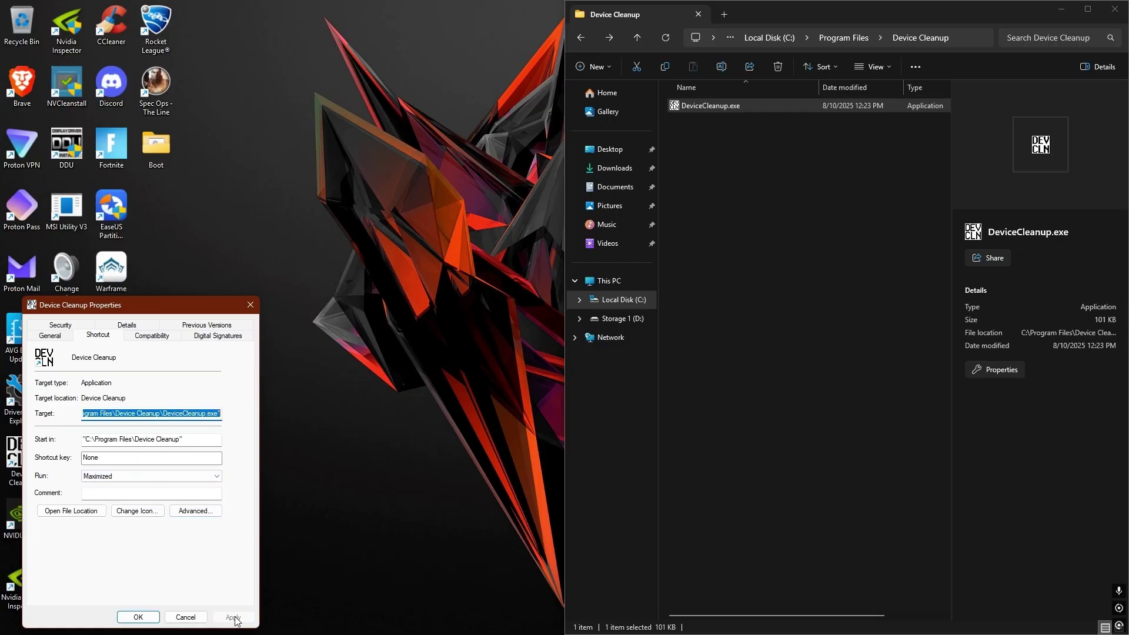
pyautogui.click(136, 617)
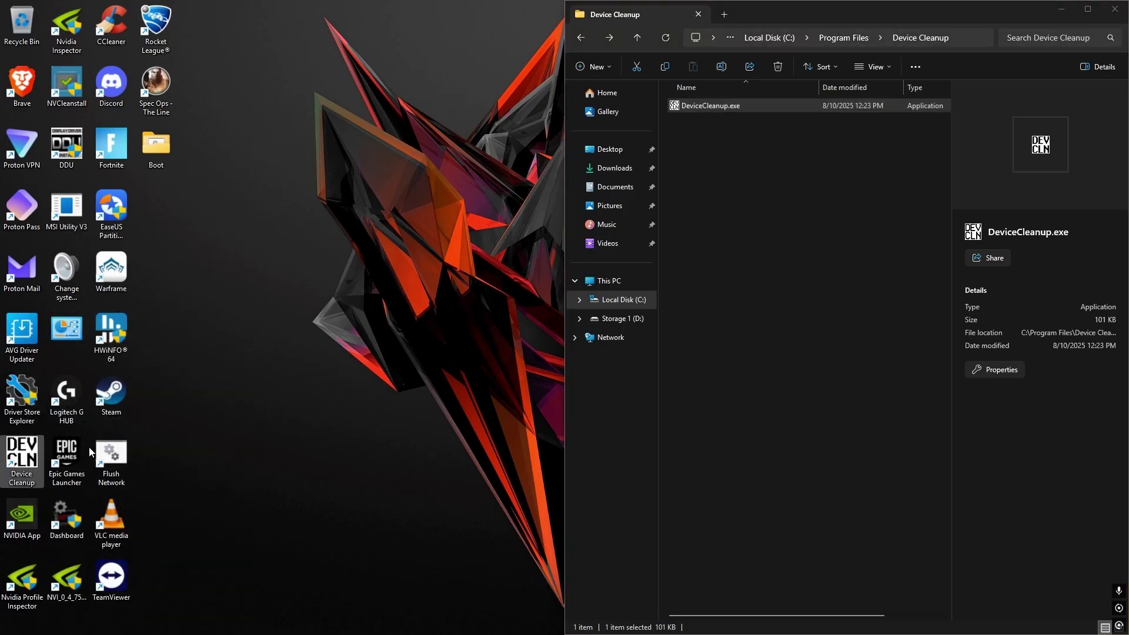
pyautogui.click(1114, 9)
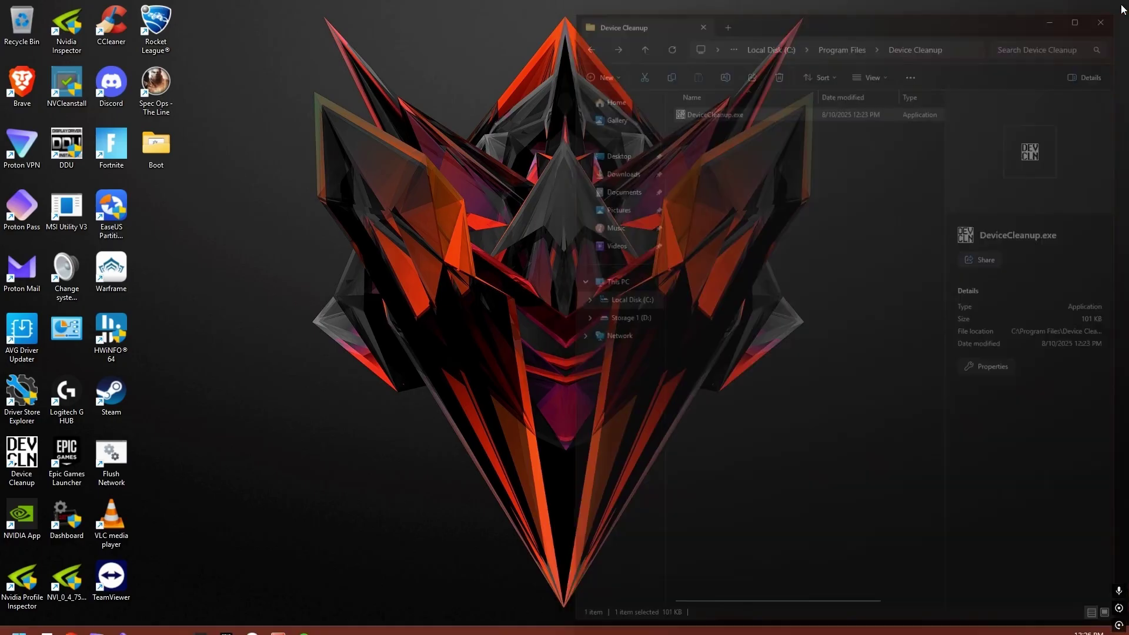
# Step: Open Razer Synapse and examine which connected devices its dashboard lists
pyautogui.rightClick(971, 622)
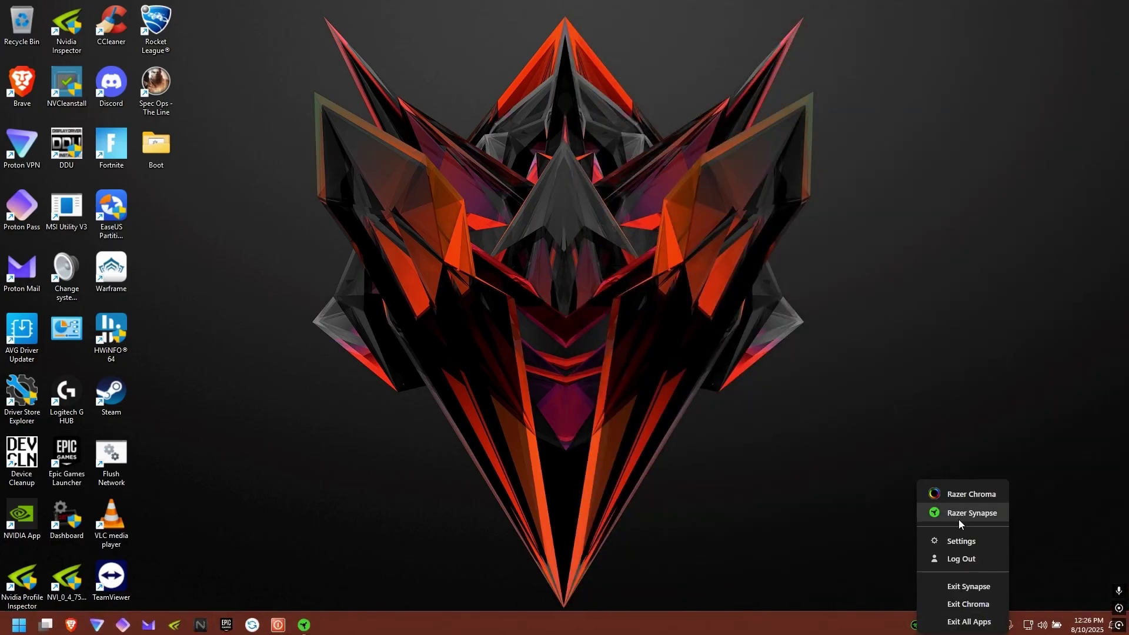
pyautogui.click(963, 516)
pyautogui.scroll(-2, 637, 246)
pyautogui.scroll(2, 723, 324)
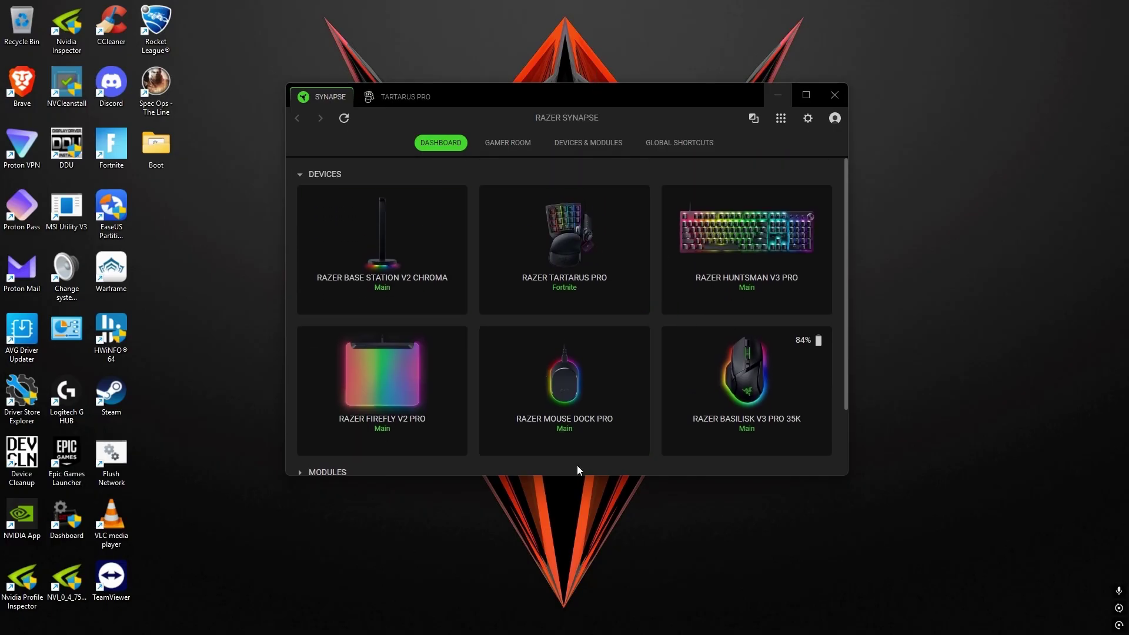
pyautogui.scroll(-1, 577, 467)
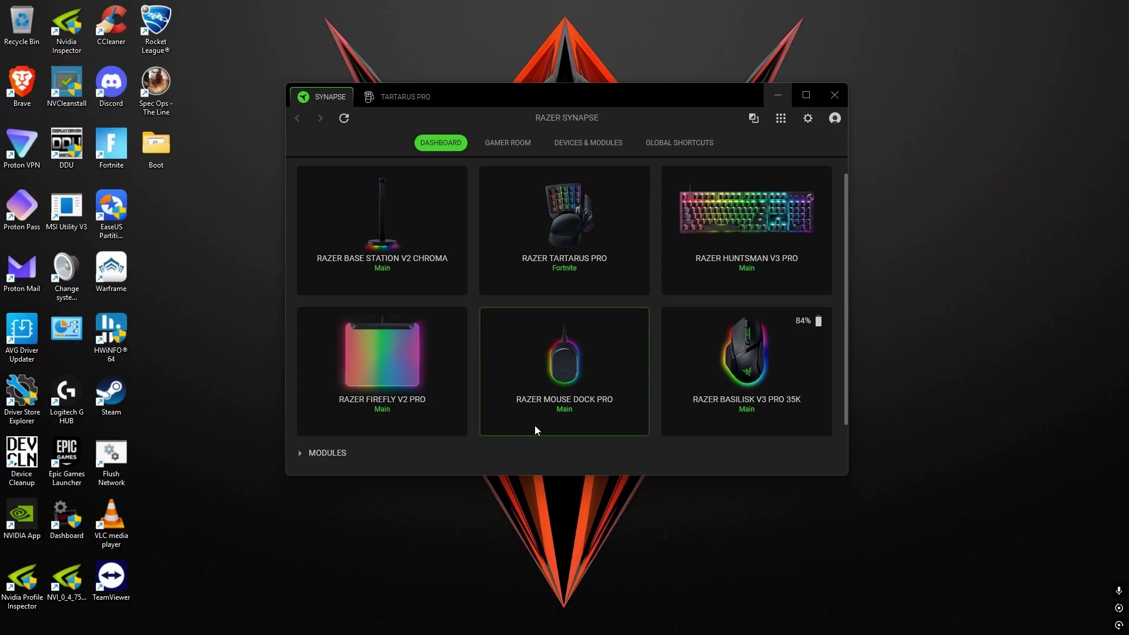
pyautogui.scroll(1, 602, 342)
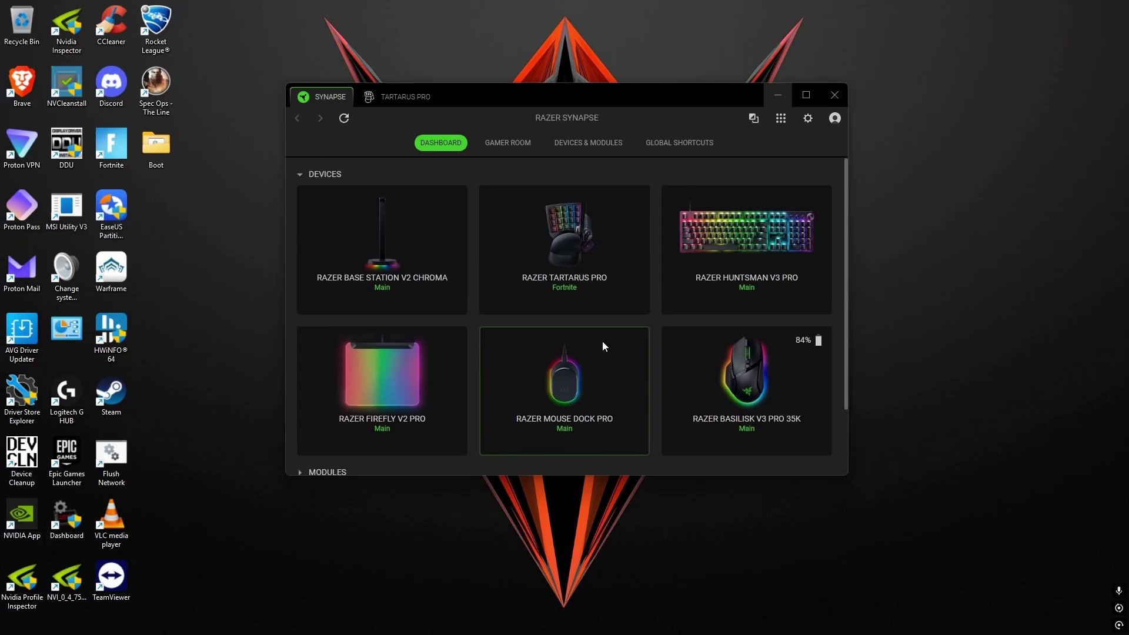
pyautogui.scroll(-4, 688, 327)
pyautogui.scroll(4, 690, 334)
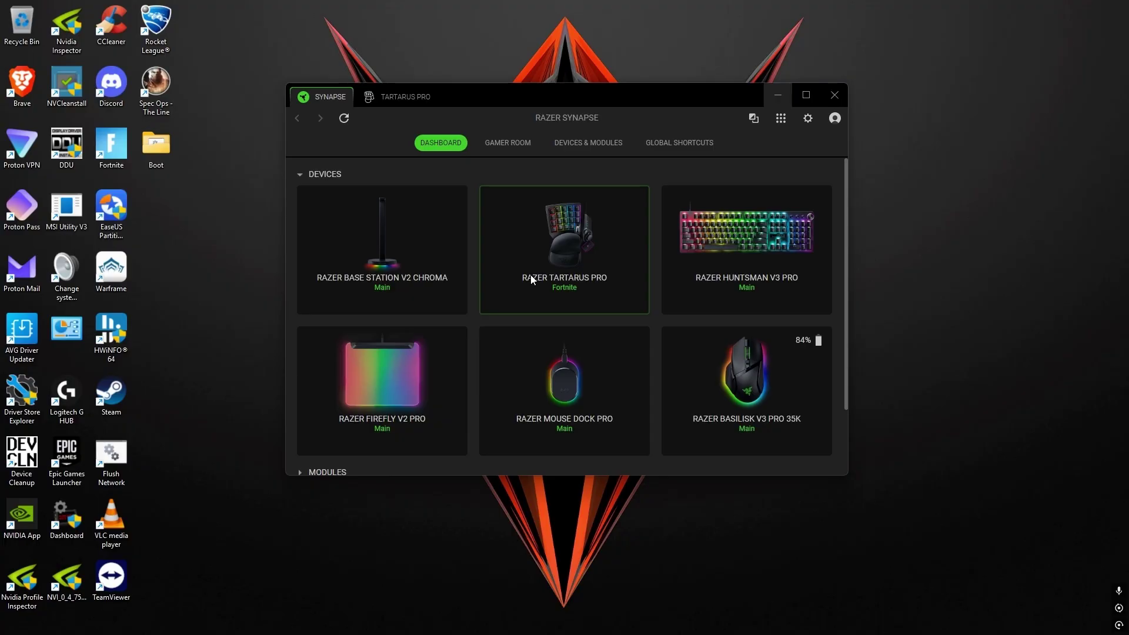
pyautogui.scroll(-2, 671, 387)
pyautogui.scroll(2, 826, 294)
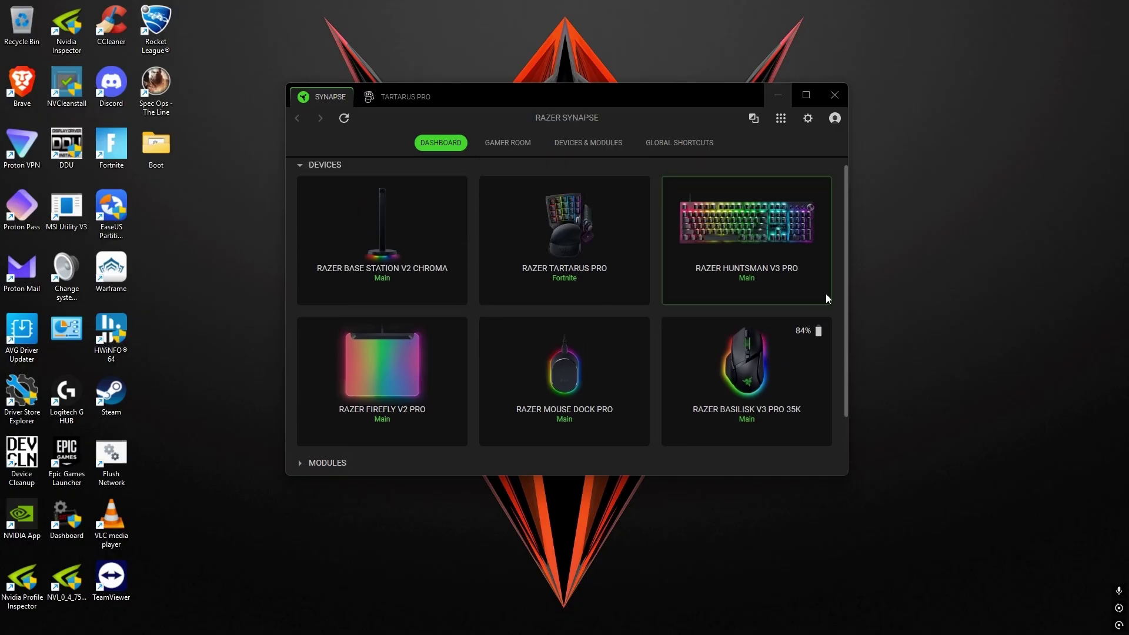
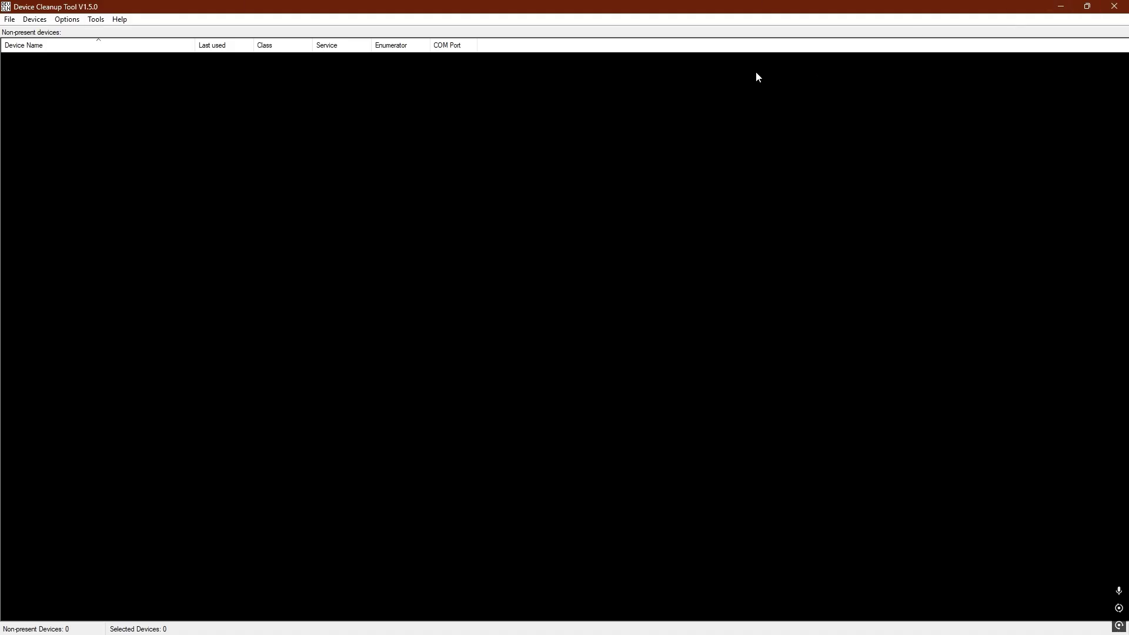
# Step: Close and relaunch the Device Cleanup Tool with elevation approved, check its list of non-present devices, and close it
pyautogui.click(1114, 6)
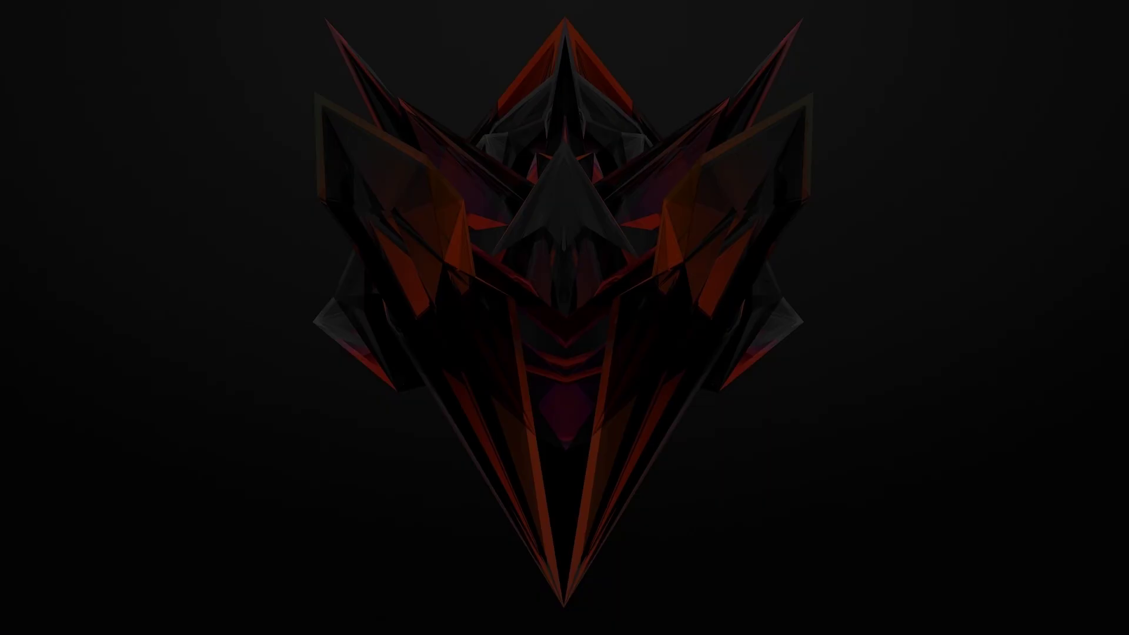
pyautogui.press('Return')
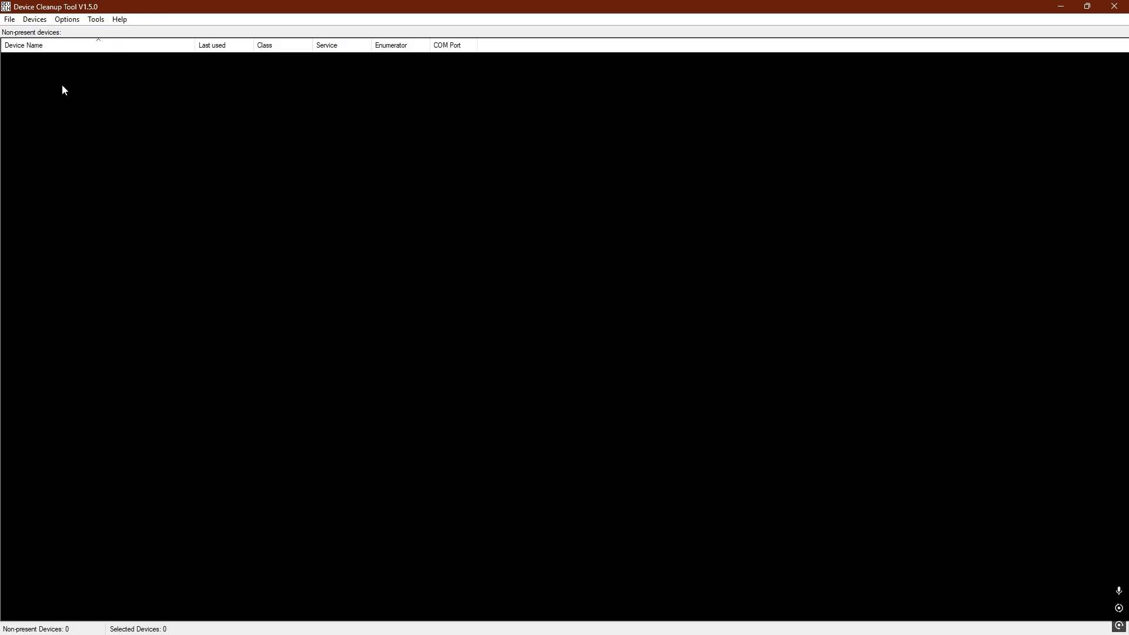
pyautogui.click(1114, 6)
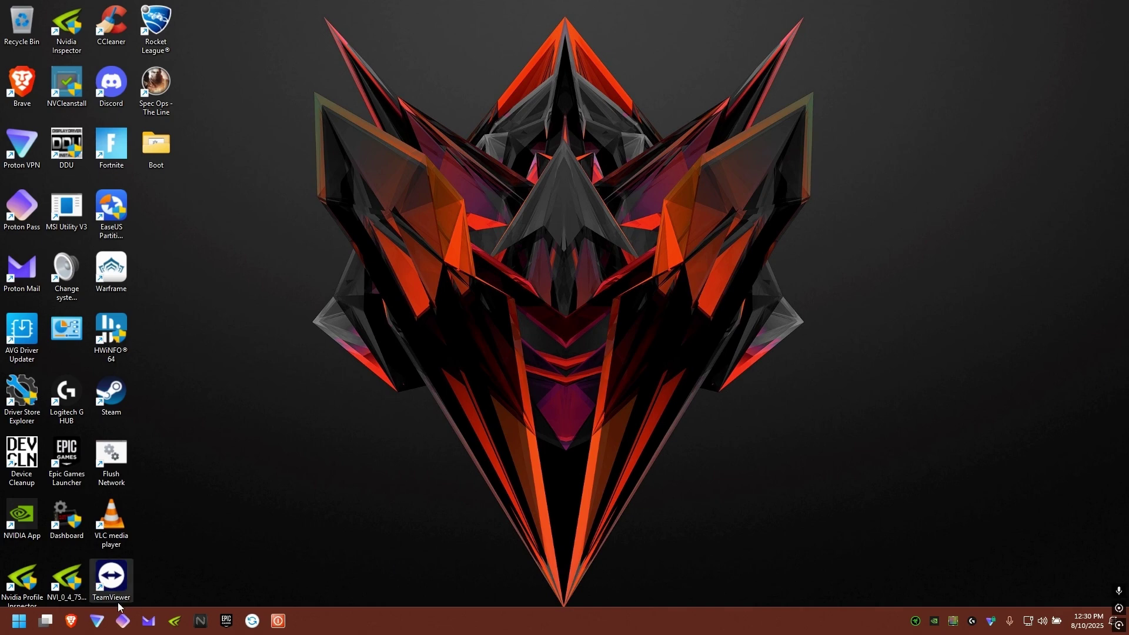
# Step: Restart the computer
pyautogui.click(19, 621)
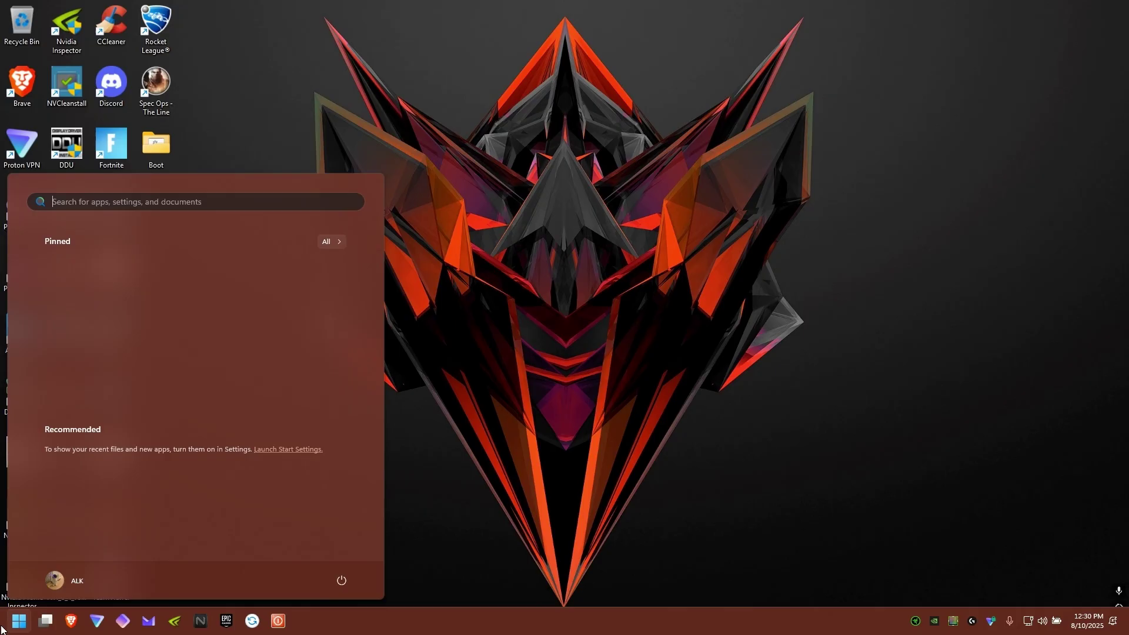
pyautogui.click(339, 581)
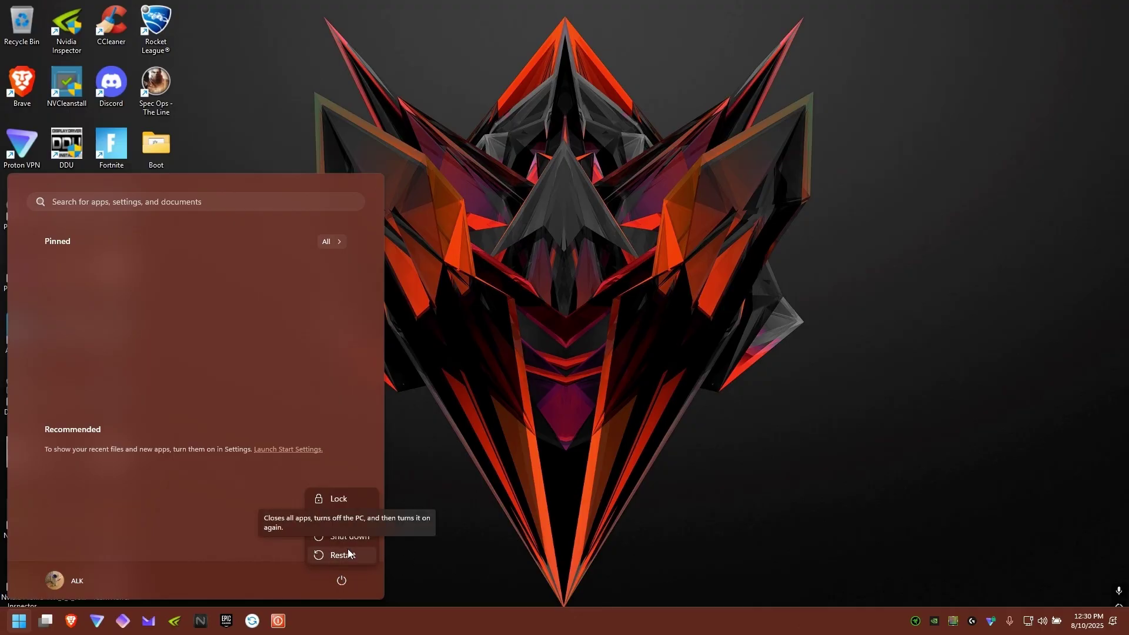
pyautogui.click(349, 554)
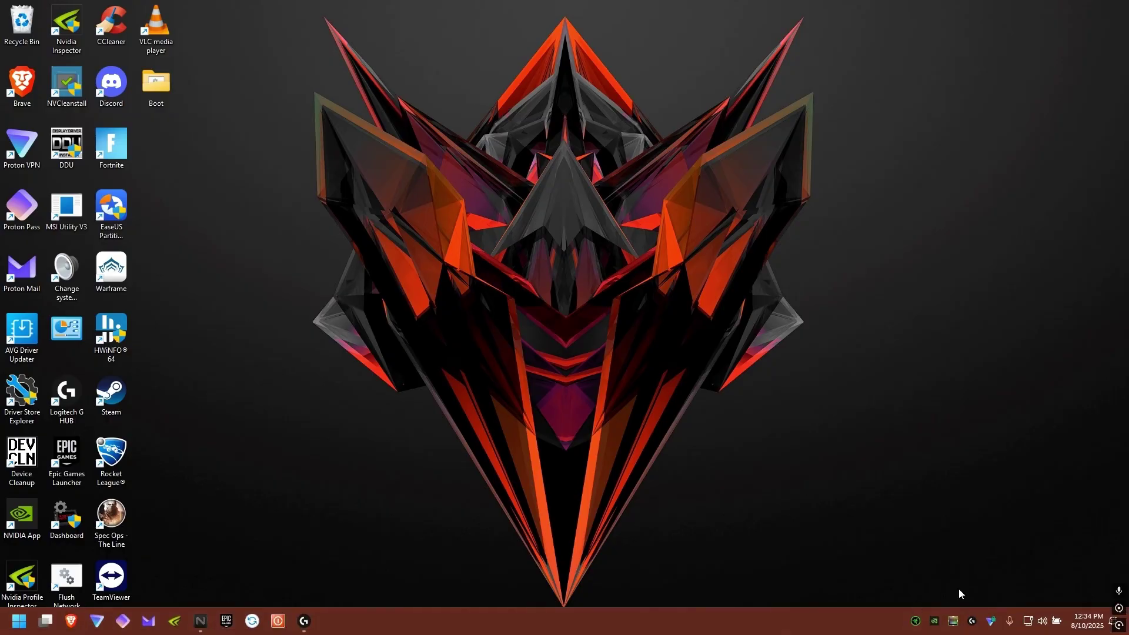
# Step: Open Razer Synapse, restore its maximized window to a smaller size, and move it slightly higher over the desktop
pyautogui.rightClick(920, 629)
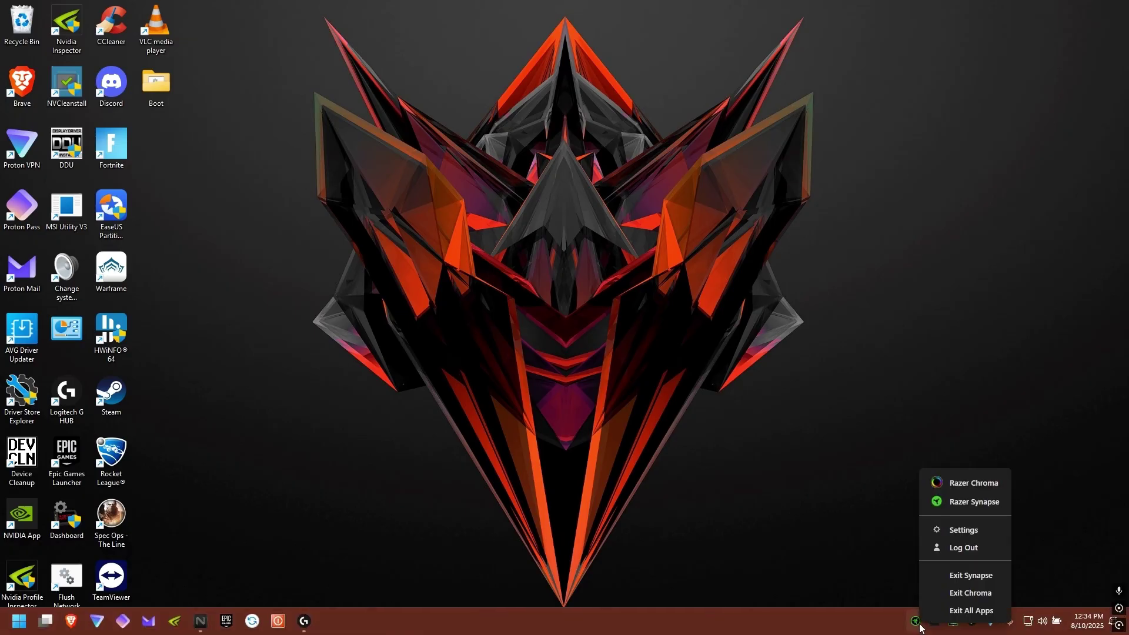
pyautogui.click(990, 504)
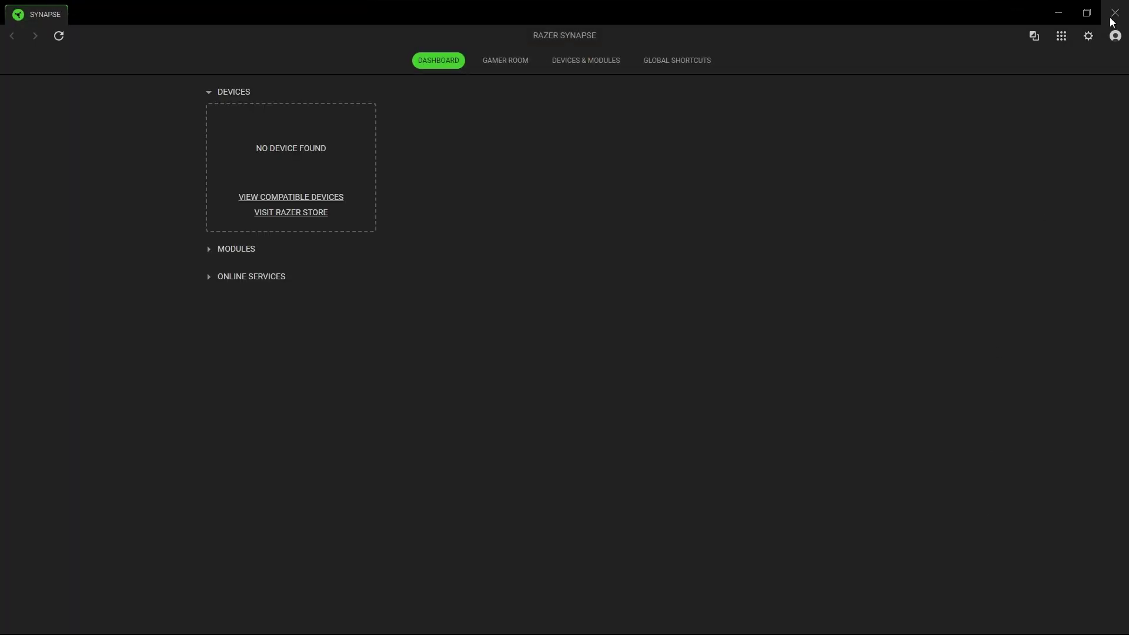
pyautogui.click(1087, 13)
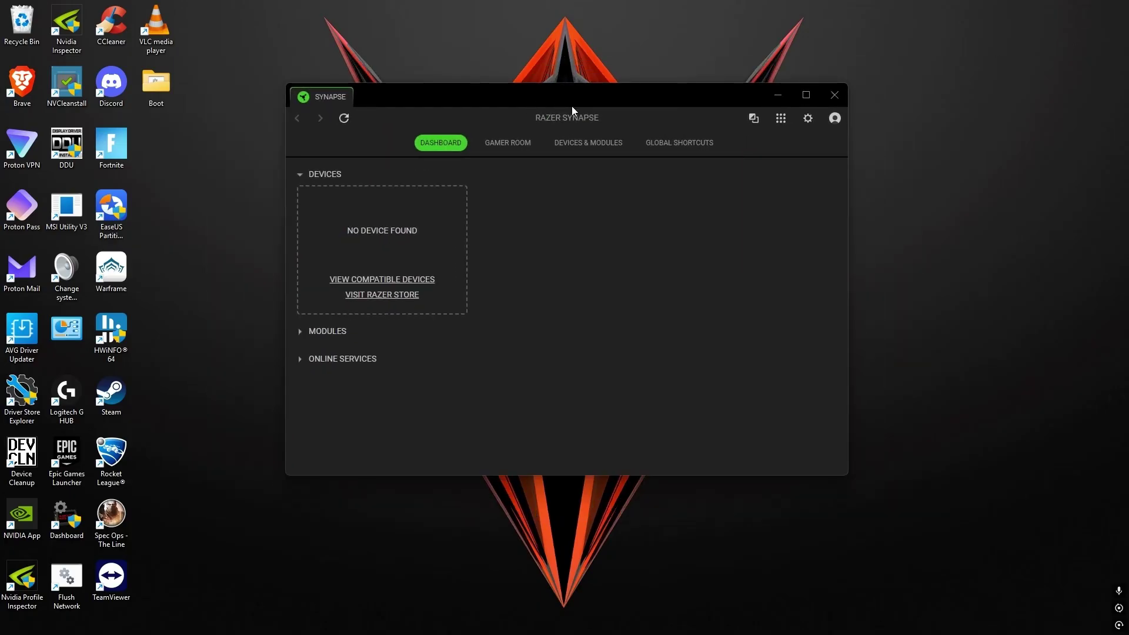
pyautogui.moveTo(571, 109)
pyautogui.mouseDown()
pyautogui.moveTo(660, 104)
pyautogui.moveTo(568, 89)
pyautogui.mouseUp()
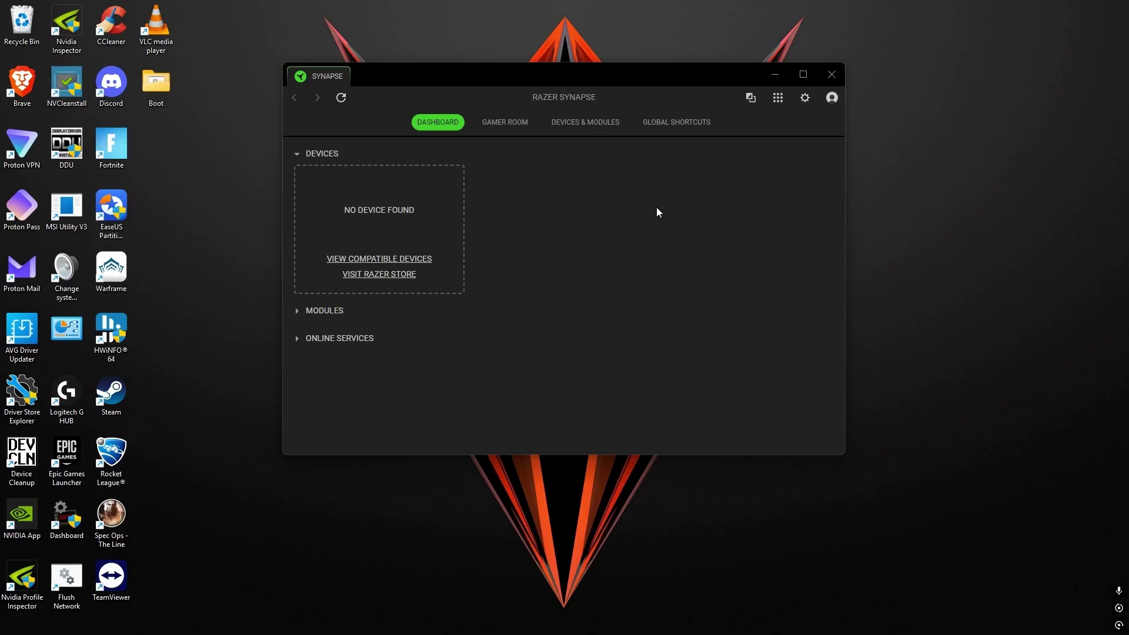
# Step: Examine the Dashboard, Gamer Room and Devices & Modules pages of Razer Synapse for detected devices, ending on the Dashboard
pyautogui.click(502, 124)
pyautogui.click(440, 121)
pyautogui.click(295, 150)
pyautogui.click(295, 149)
pyautogui.click(295, 98)
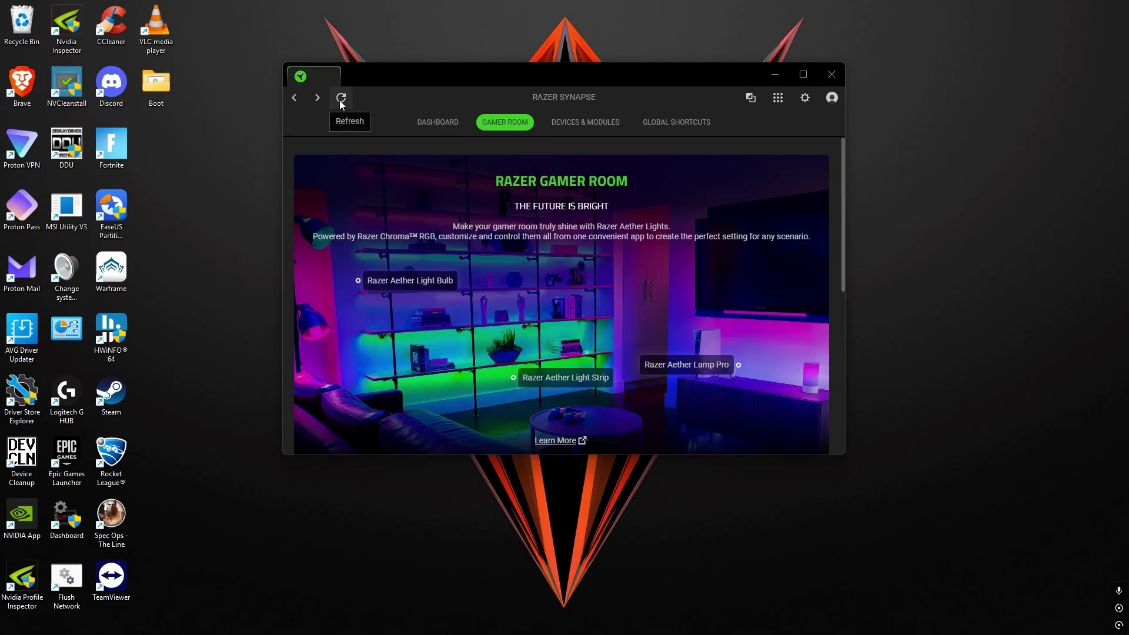
pyautogui.click(295, 98)
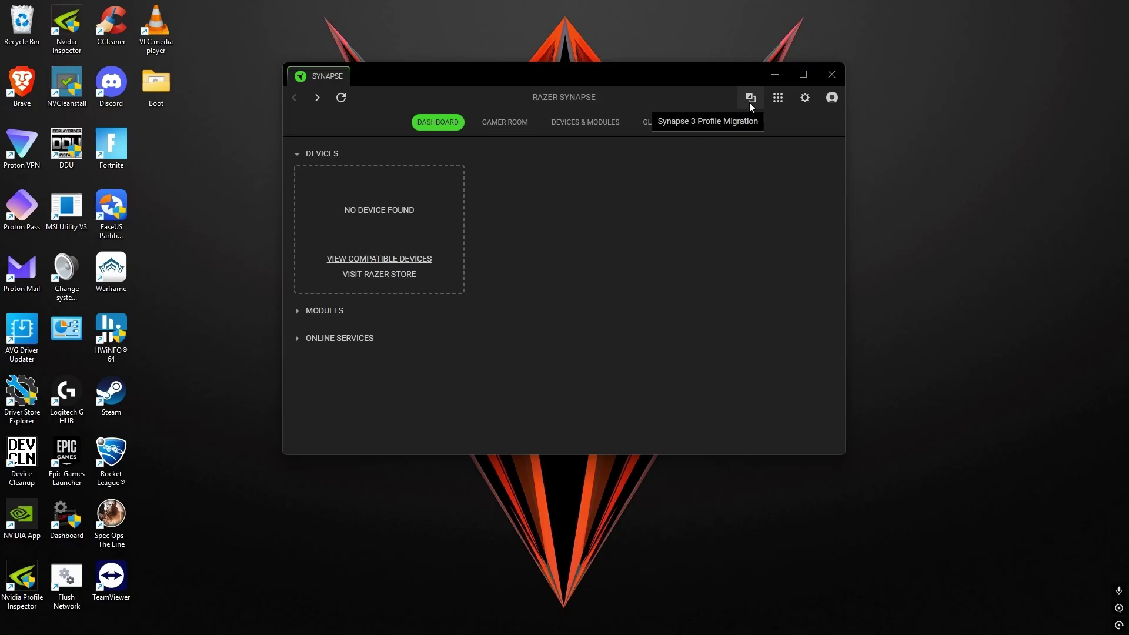
pyautogui.click(514, 122)
pyautogui.click(591, 120)
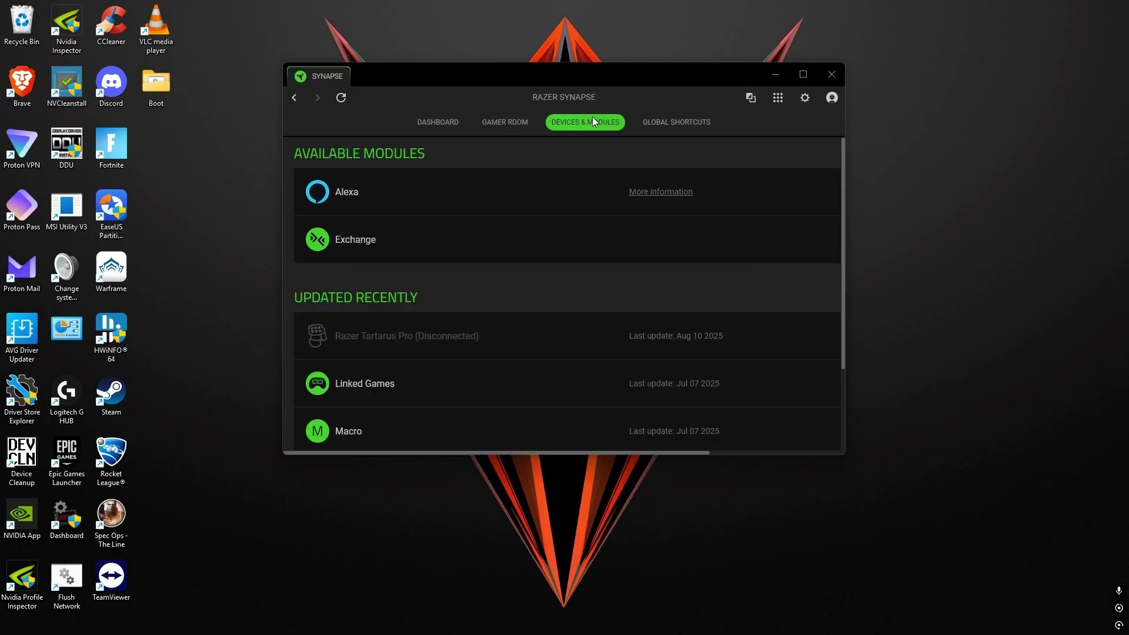
pyautogui.click(296, 102)
pyautogui.click(433, 123)
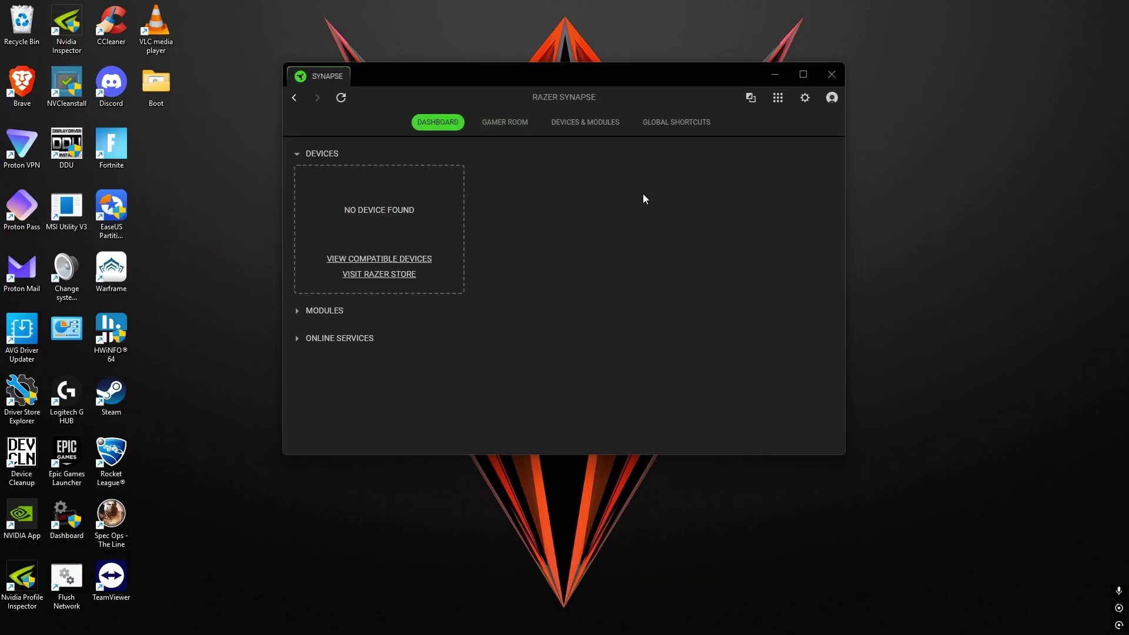
# Step: Exit all running Razer apps, including Synapse and Chroma
pyautogui.moveTo(764, 632)
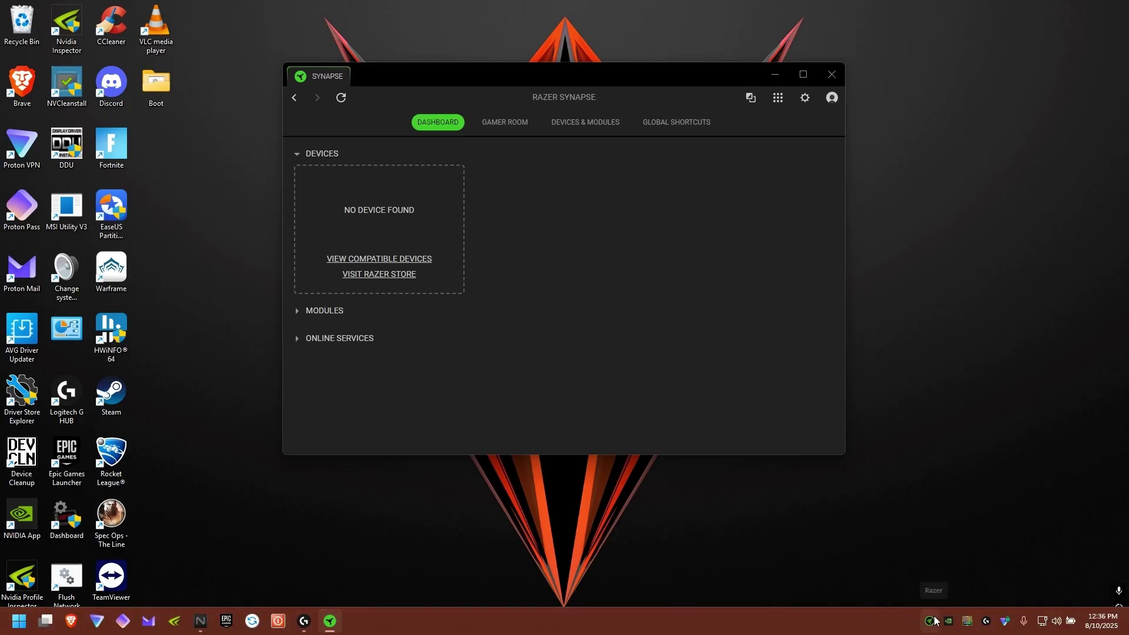
pyautogui.rightClick(933, 620)
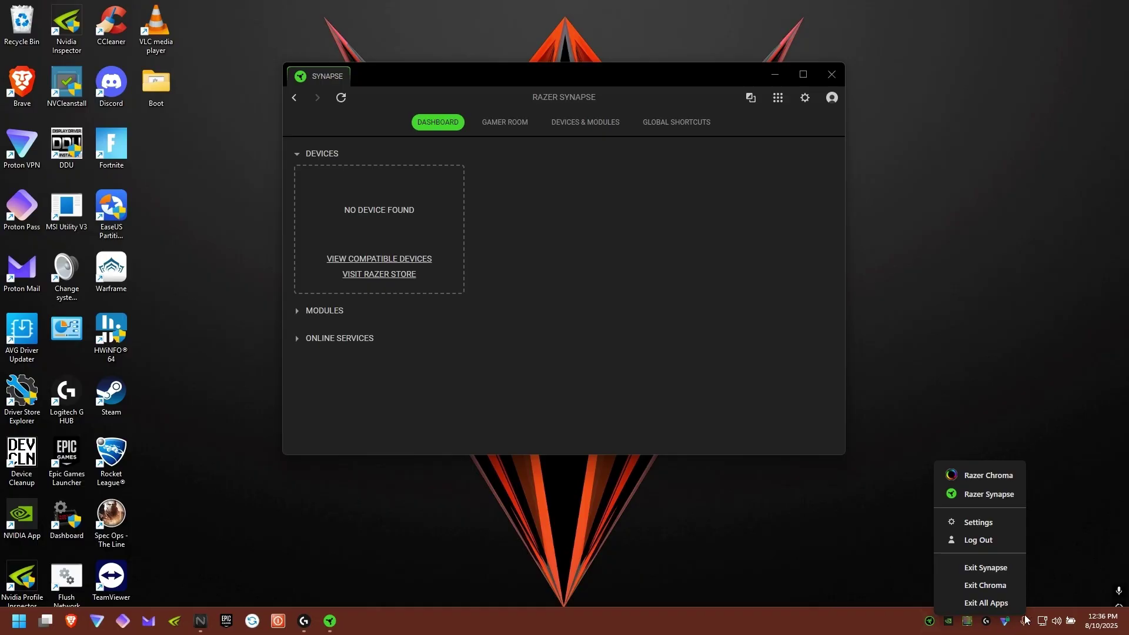
pyautogui.click(987, 604)
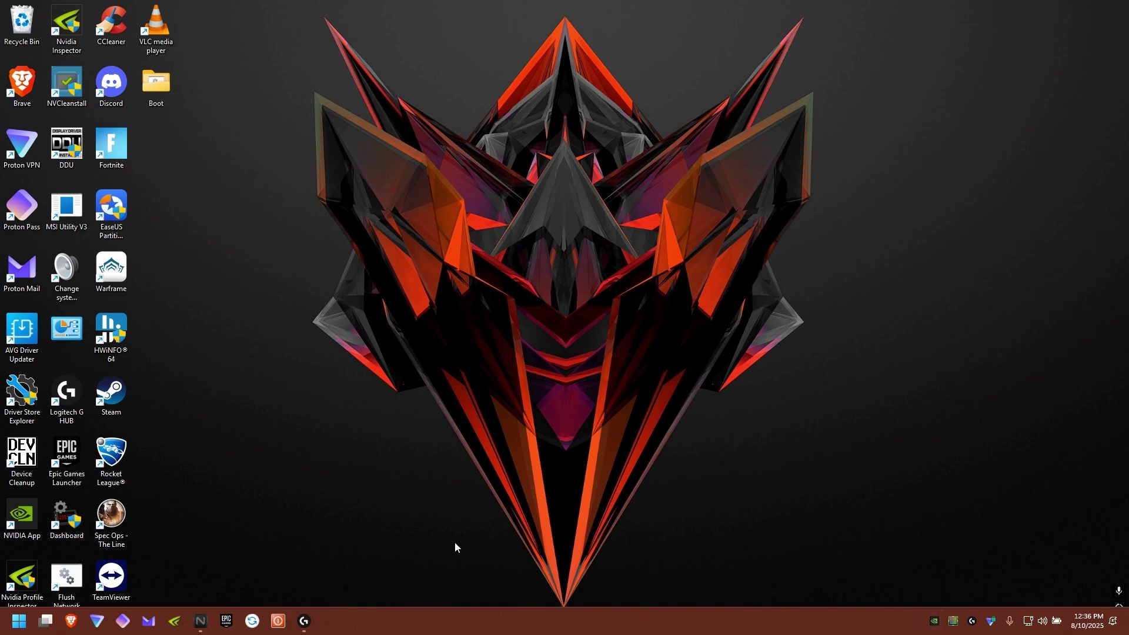
# Step: Launch Razer Synapse from the Razer folder in the list of all installed apps
pyautogui.press('super')
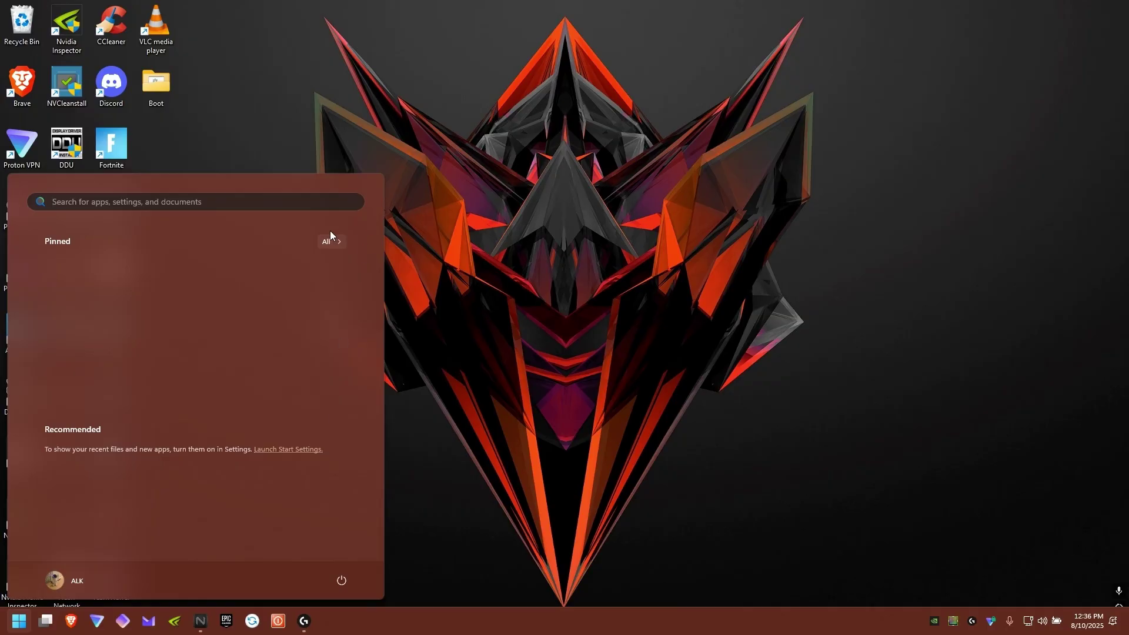
pyautogui.click(330, 241)
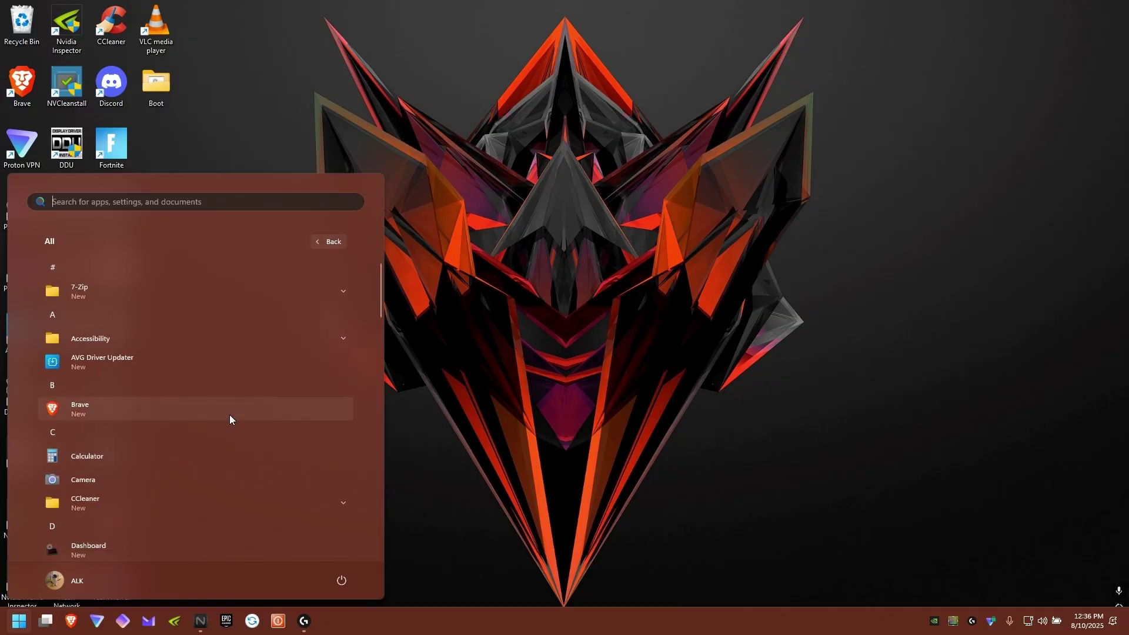
pyautogui.scroll(-8, 230, 417)
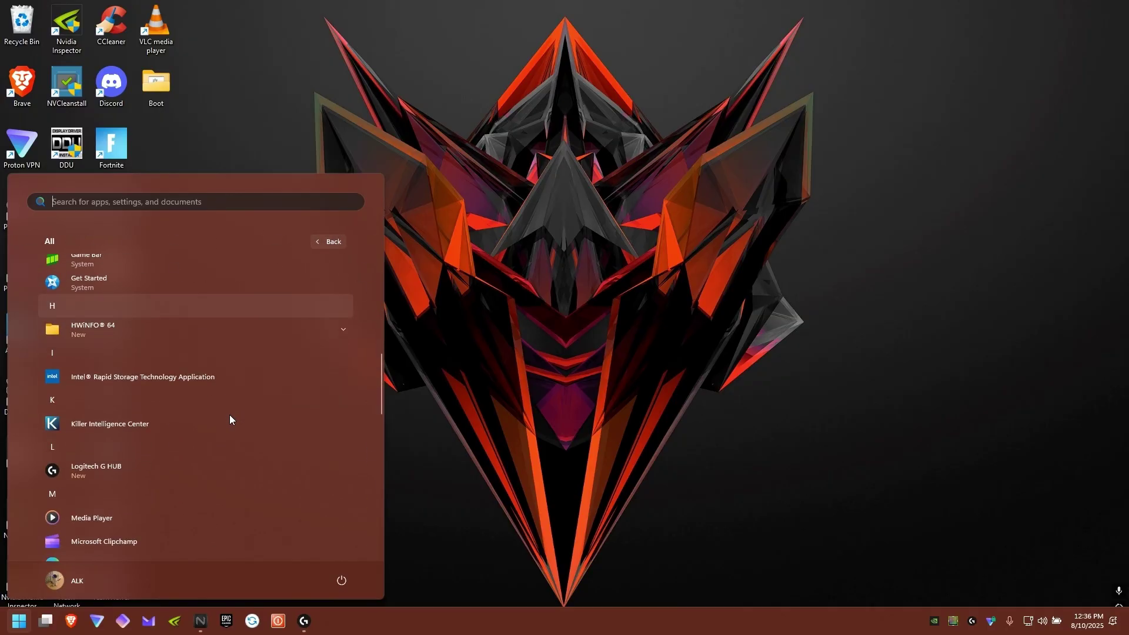
pyautogui.scroll(-8, 230, 419)
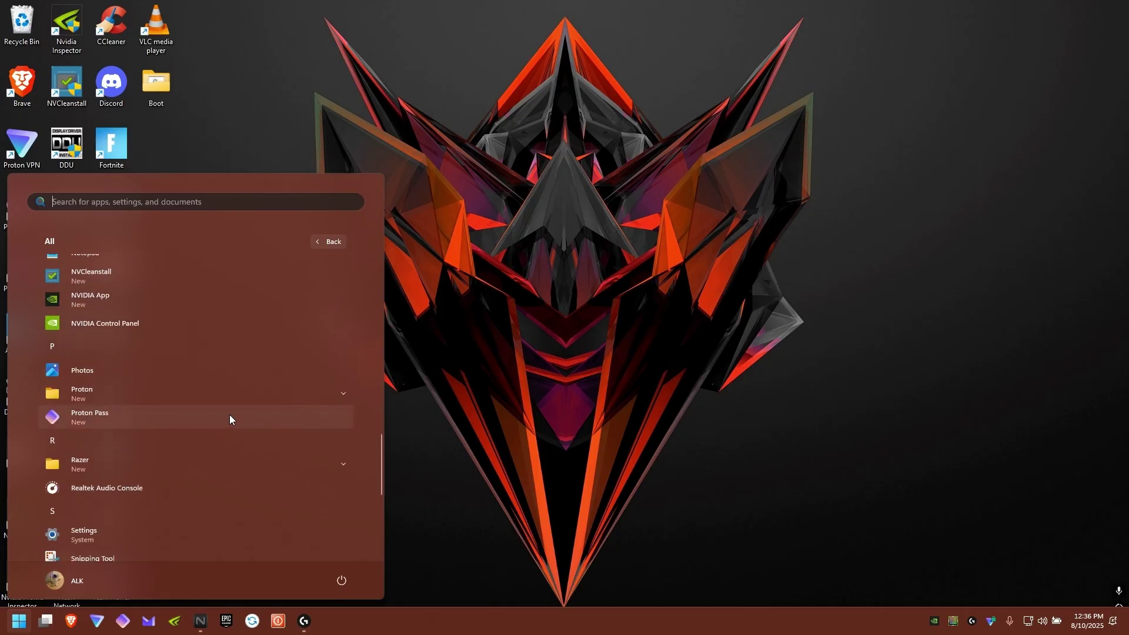
pyautogui.scroll(-3, 229, 417)
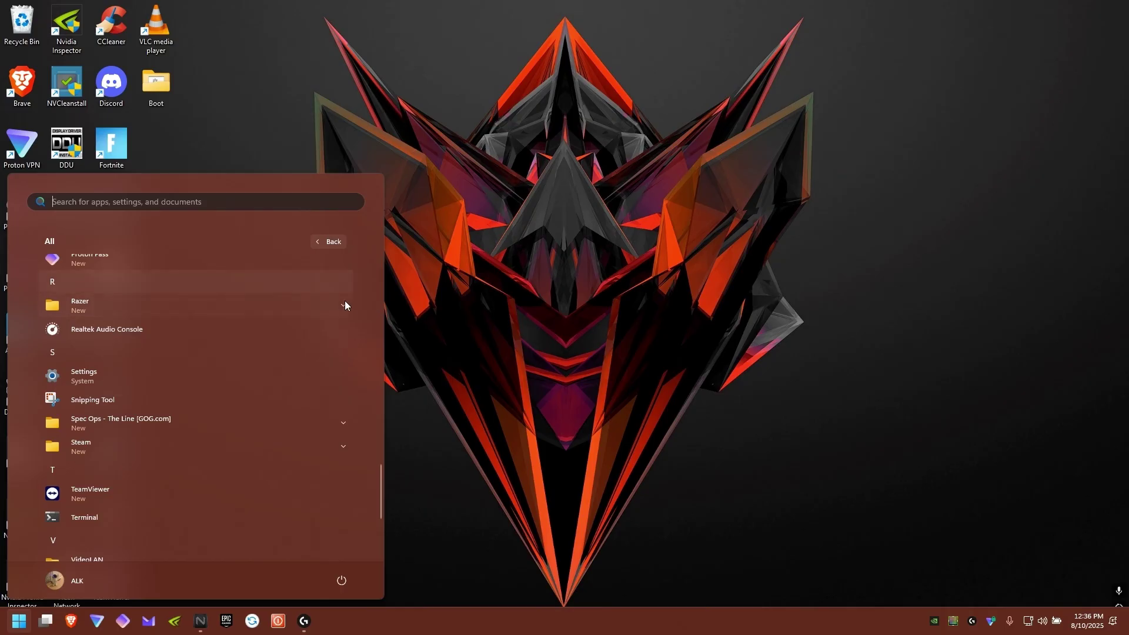
pyautogui.click(345, 303)
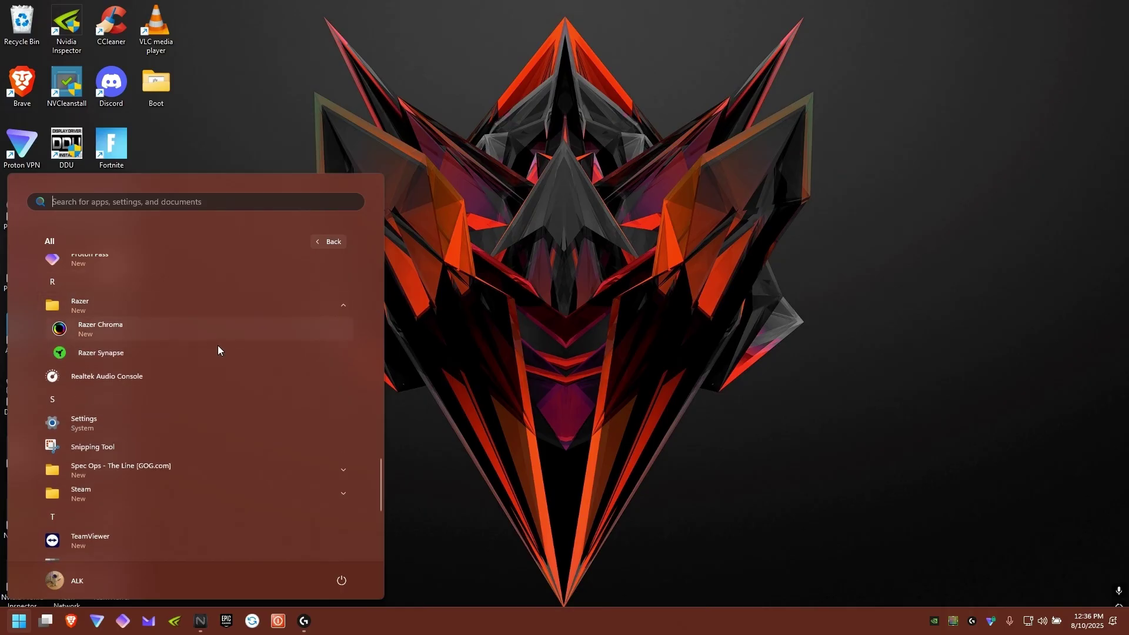
pyautogui.click(82, 356)
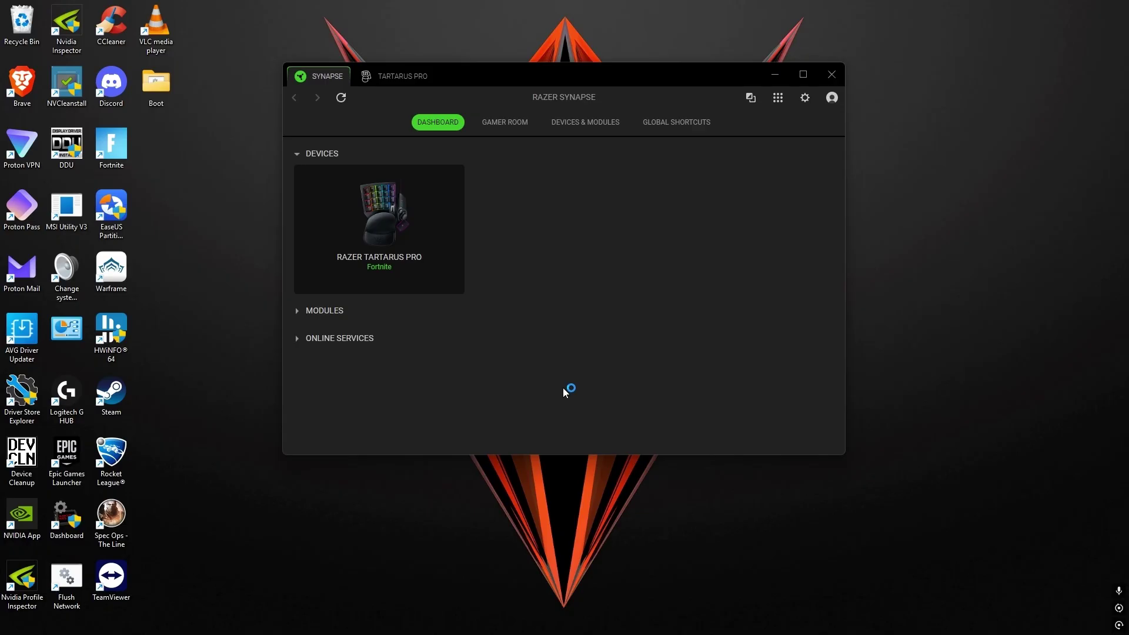
# Step: Open the Razer Tartarus Pro device and examine its Customize page, including the thumbpad's directional assignments
pyautogui.click(383, 209)
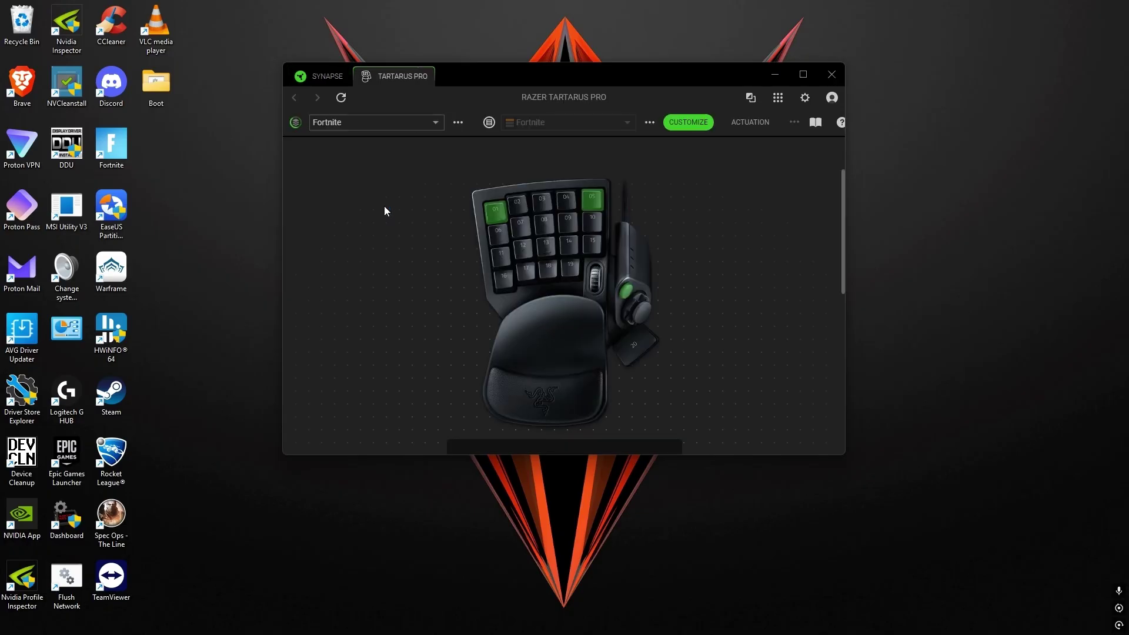
pyautogui.scroll(-5, 776, 277)
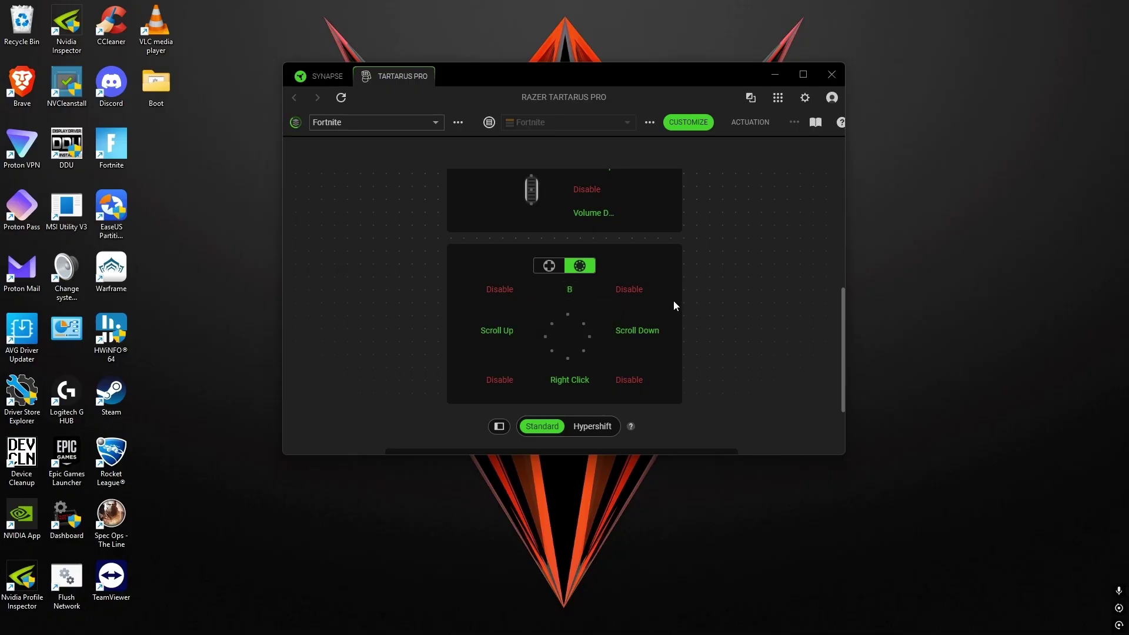
pyautogui.scroll(-3, 732, 372)
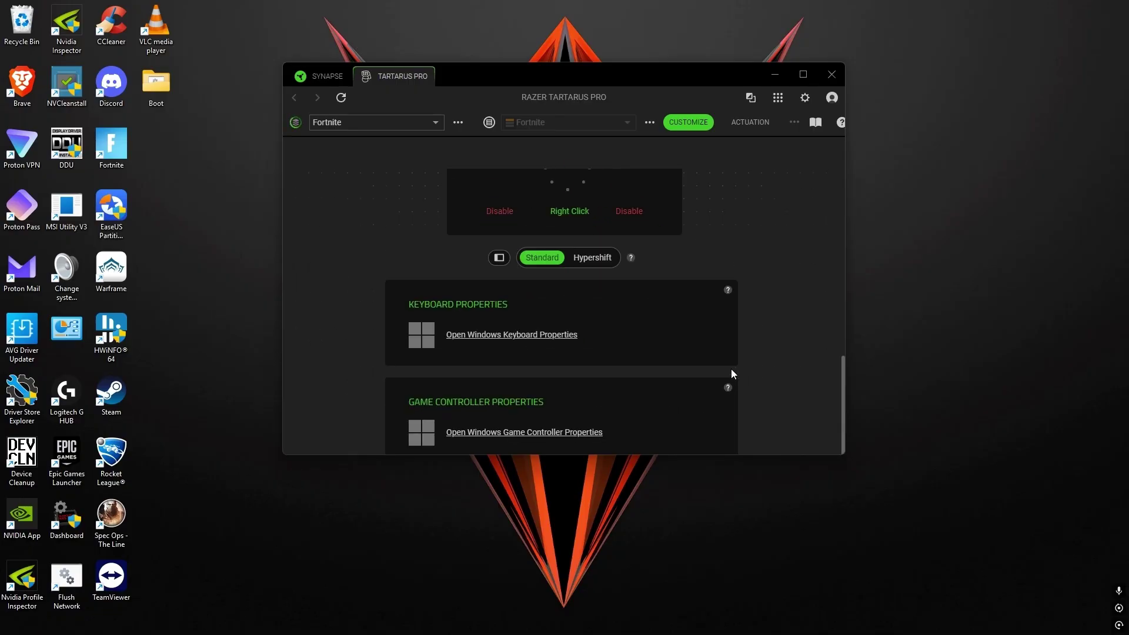
pyautogui.scroll(1, 732, 370)
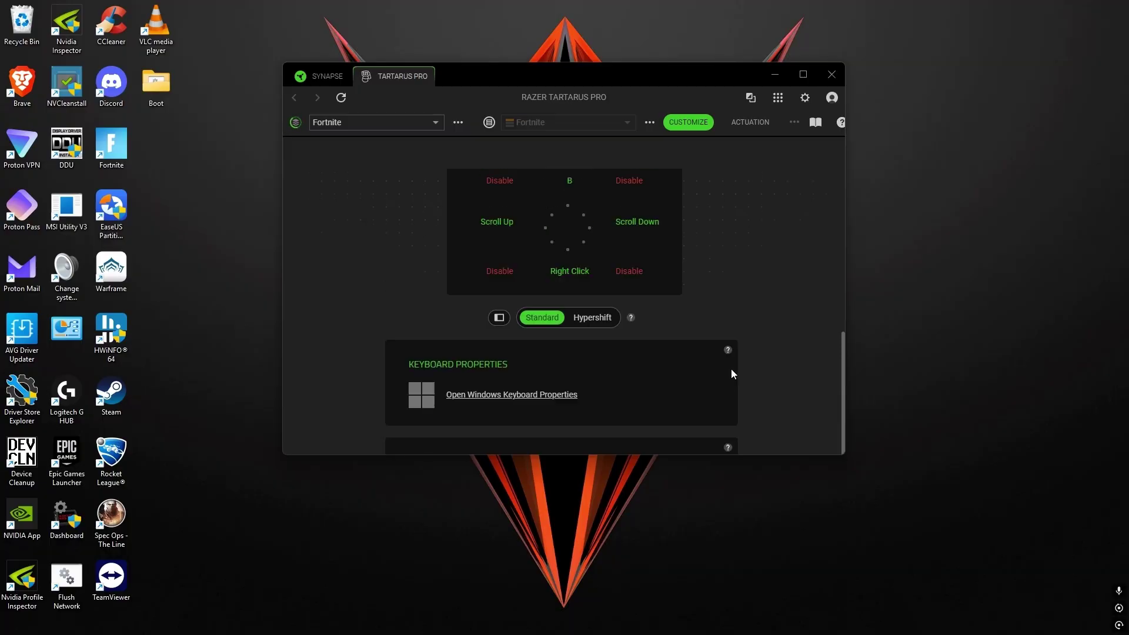
pyautogui.scroll(1, 732, 369)
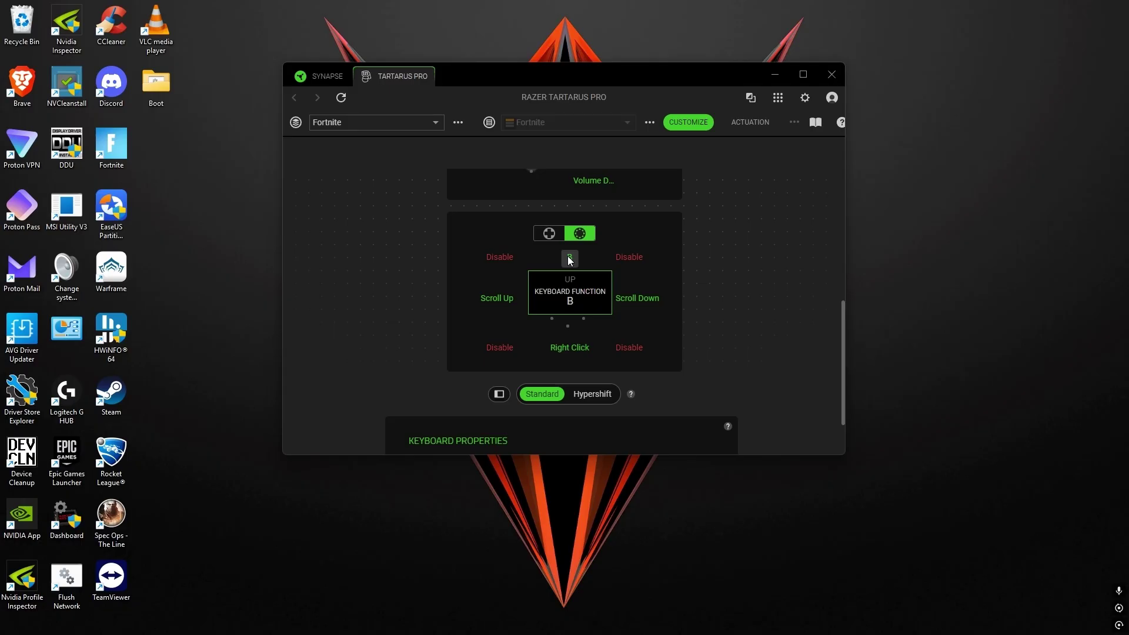
# Step: Test the thumbpad's Up assignment by entering a run of the letter b in Windows search, then clear the text and close the search
pyautogui.press('super')
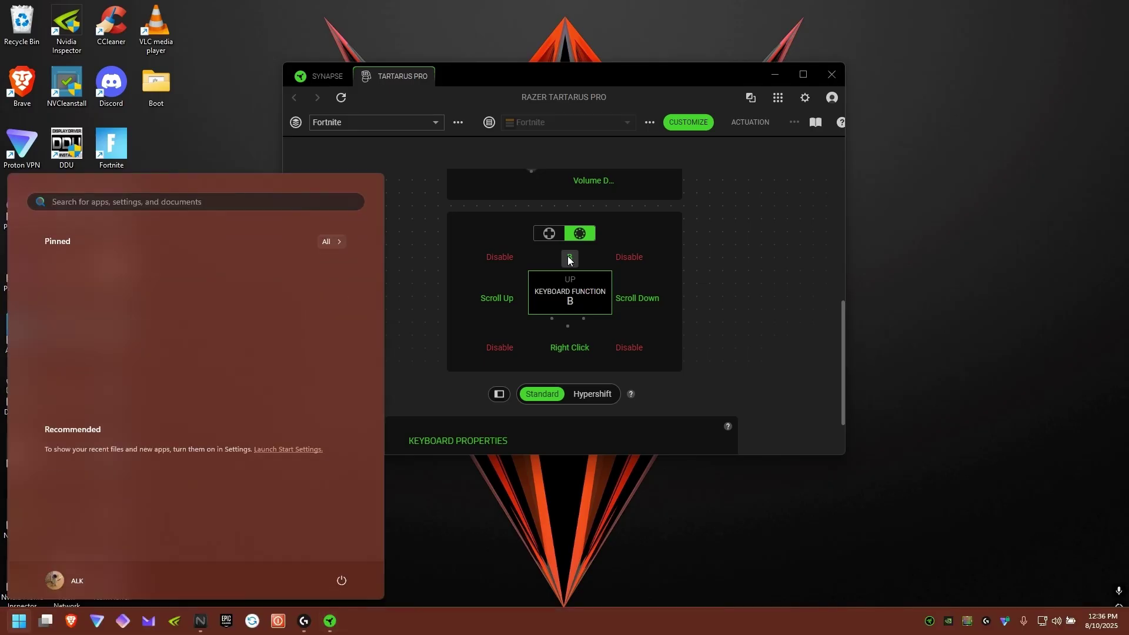
pyautogui.write('bbbbb')
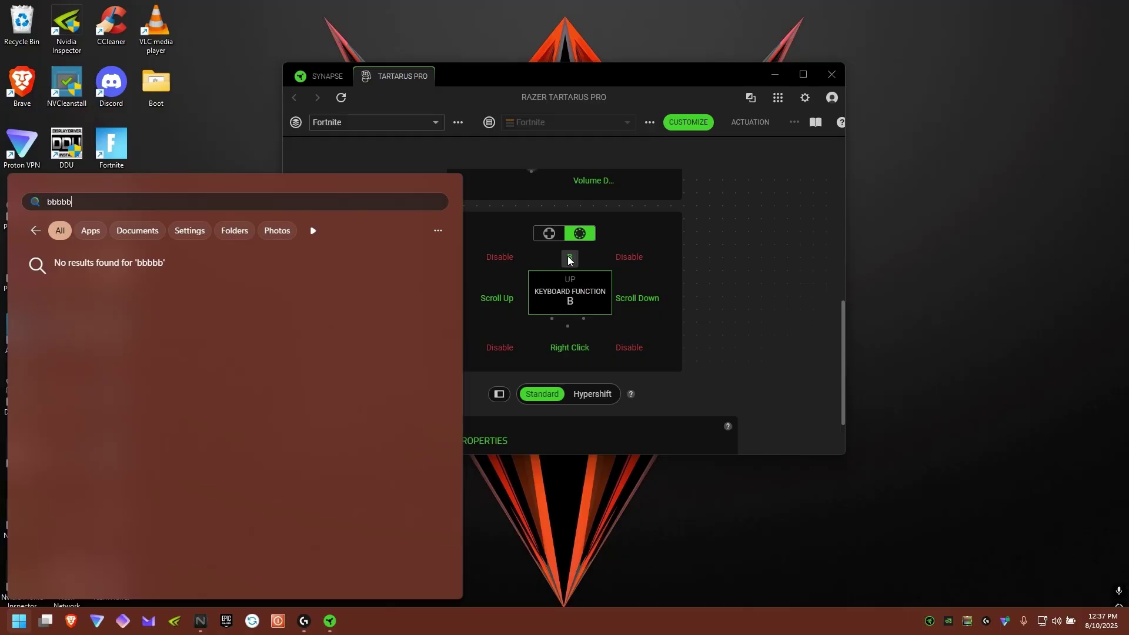
pyautogui.write('bbbbbbbbbbbb')
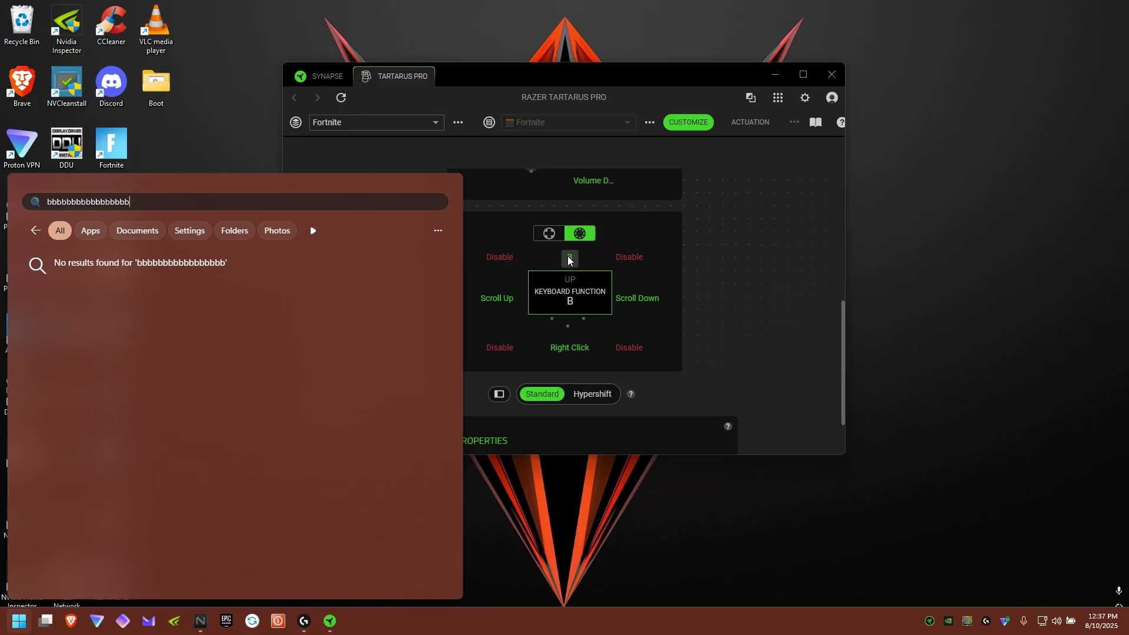
pyautogui.press('BackSpace')
pyautogui.press('BackSpace')
pyautogui.press('BackSpace')
pyautogui.press('BackSpace')
pyautogui.press('BackSpace')
pyautogui.press('BackSpace')
pyautogui.press('BackSpace')
pyautogui.press('BackSpace')
pyautogui.press('BackSpace')
pyautogui.press('BackSpace')
pyautogui.press('BackSpace')
pyautogui.press('BackSpace')
pyautogui.press('BackSpace')
pyautogui.press('BackSpace')
pyautogui.press('BackSpace')
pyautogui.press('BackSpace')
pyautogui.press('BackSpace')
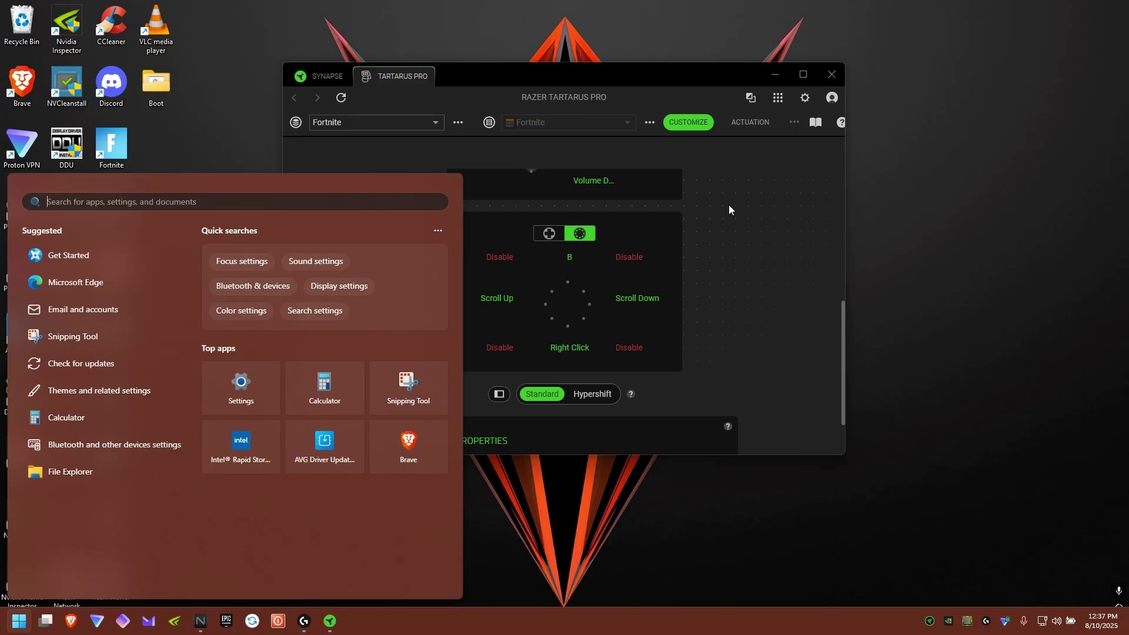
pyautogui.click(793, 250)
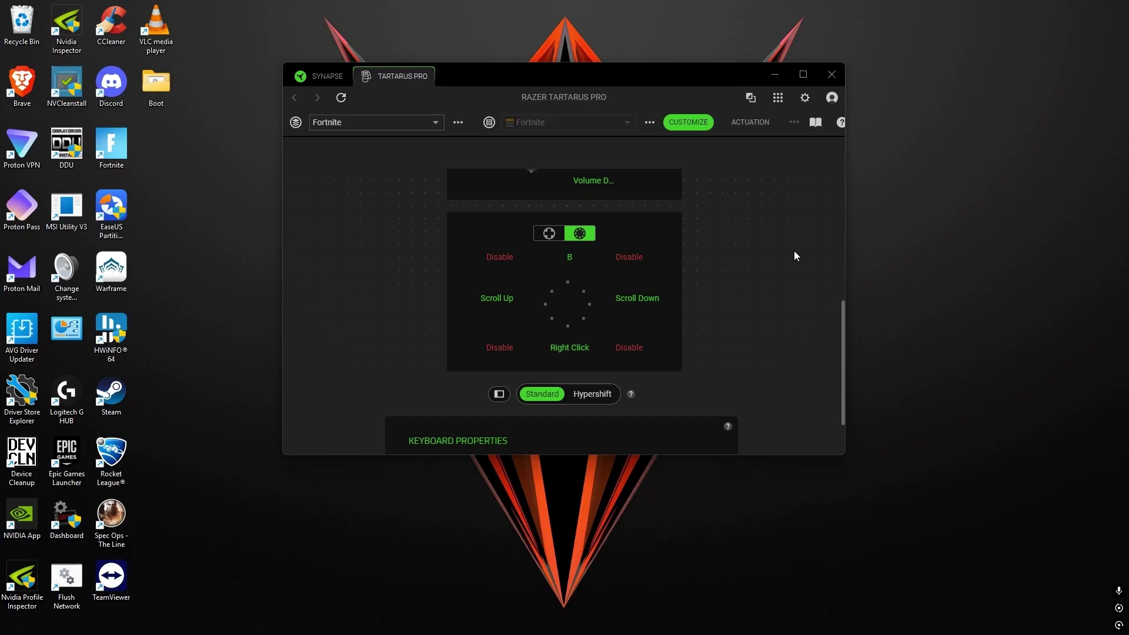
# Step: Go back to the main Synapse view and check the Devices & Modules page for the Razer Tartarus Pro
pyautogui.scroll(-1, 793, 247)
pyautogui.scroll(5, 724, 314)
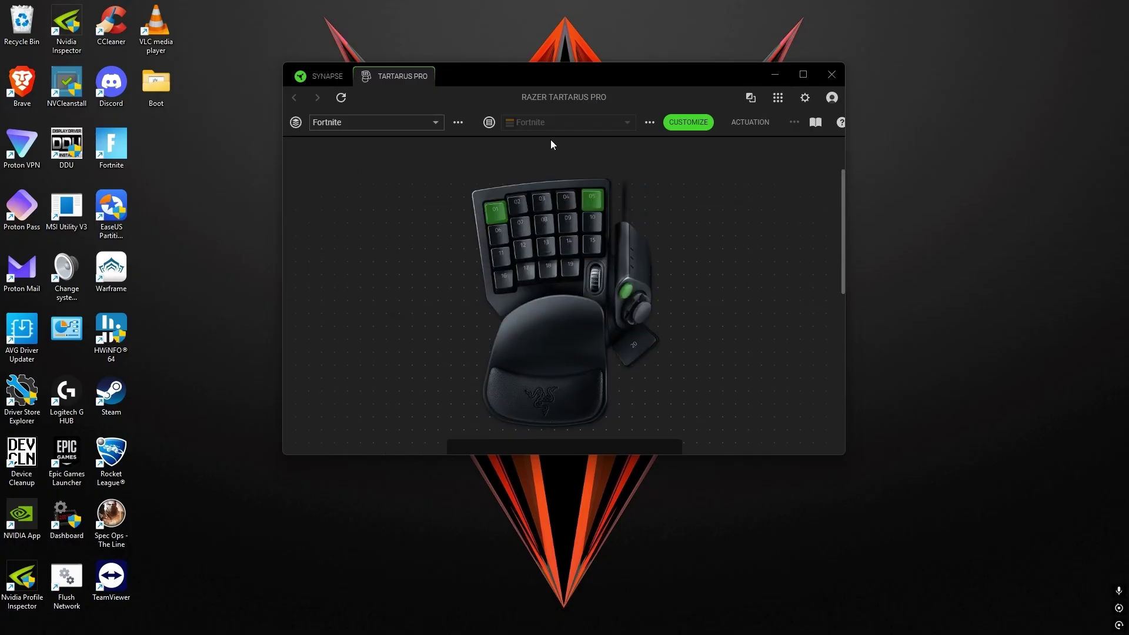
pyautogui.click(320, 75)
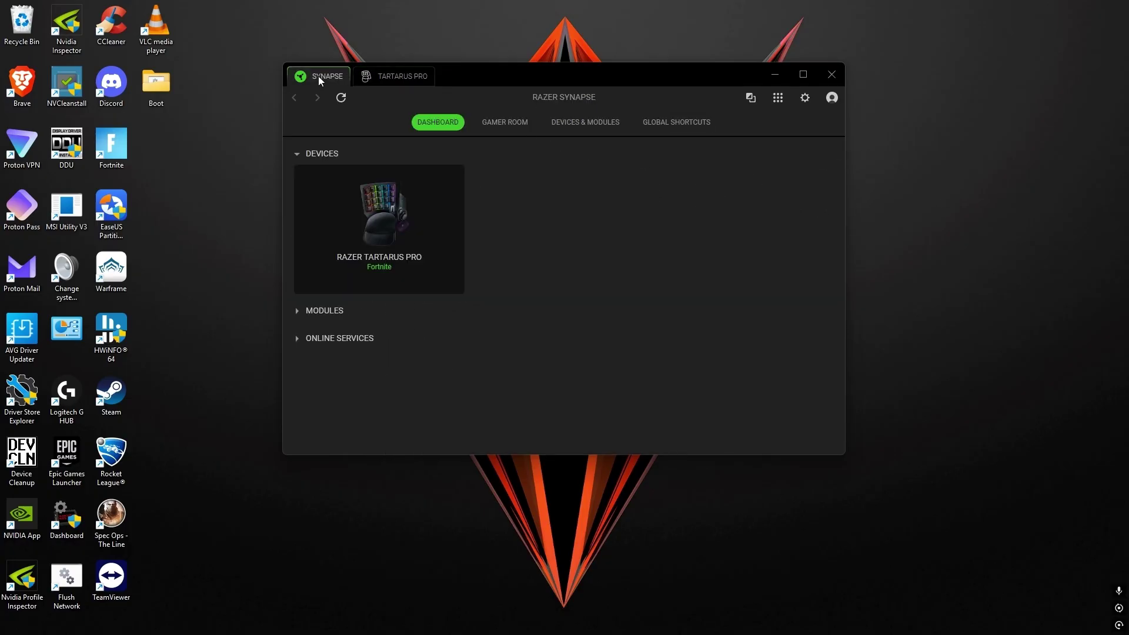
pyautogui.click(598, 128)
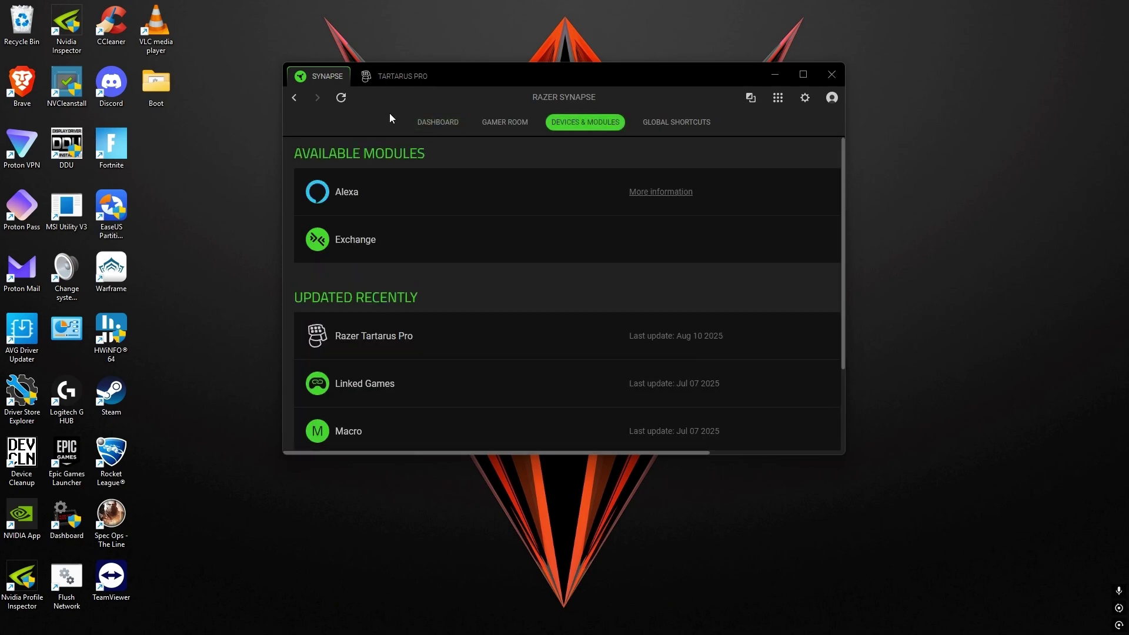
# Step: Revisit the Tartarus Pro device view, close it, and return to the Synapse Dashboard
pyautogui.click(386, 80)
pyautogui.click(321, 76)
pyautogui.click(364, 76)
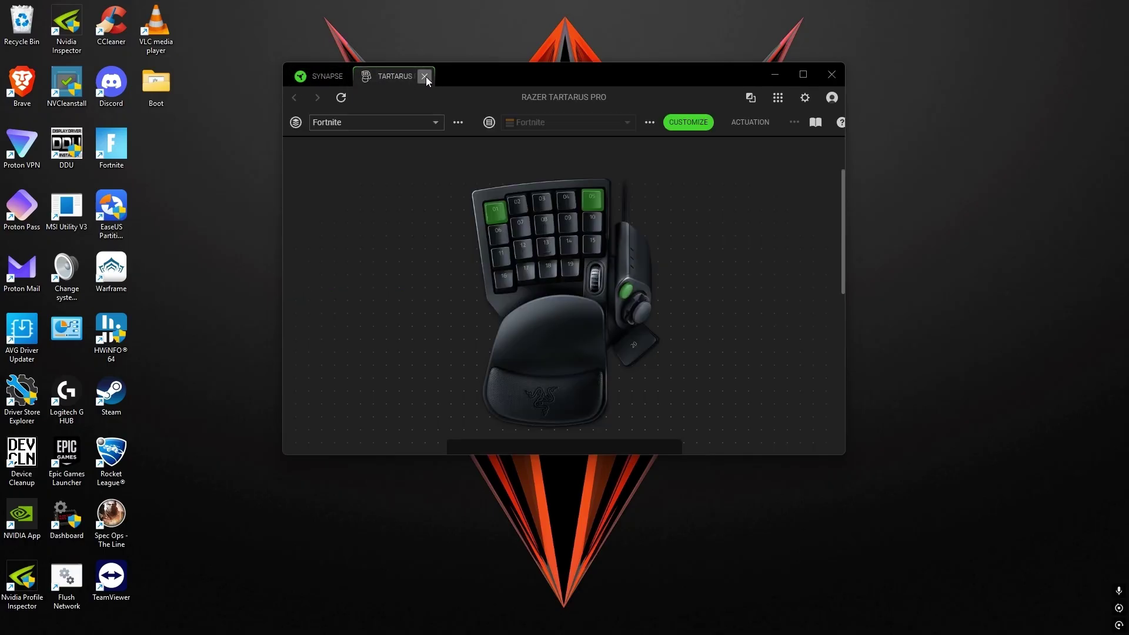
pyautogui.click(424, 76)
pyautogui.click(418, 124)
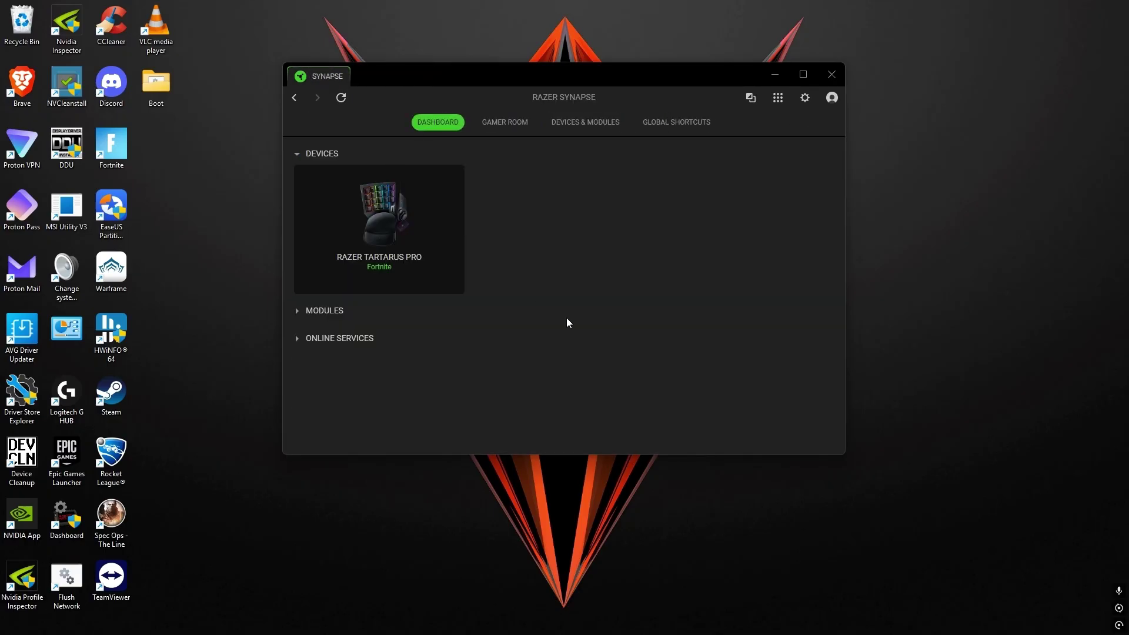